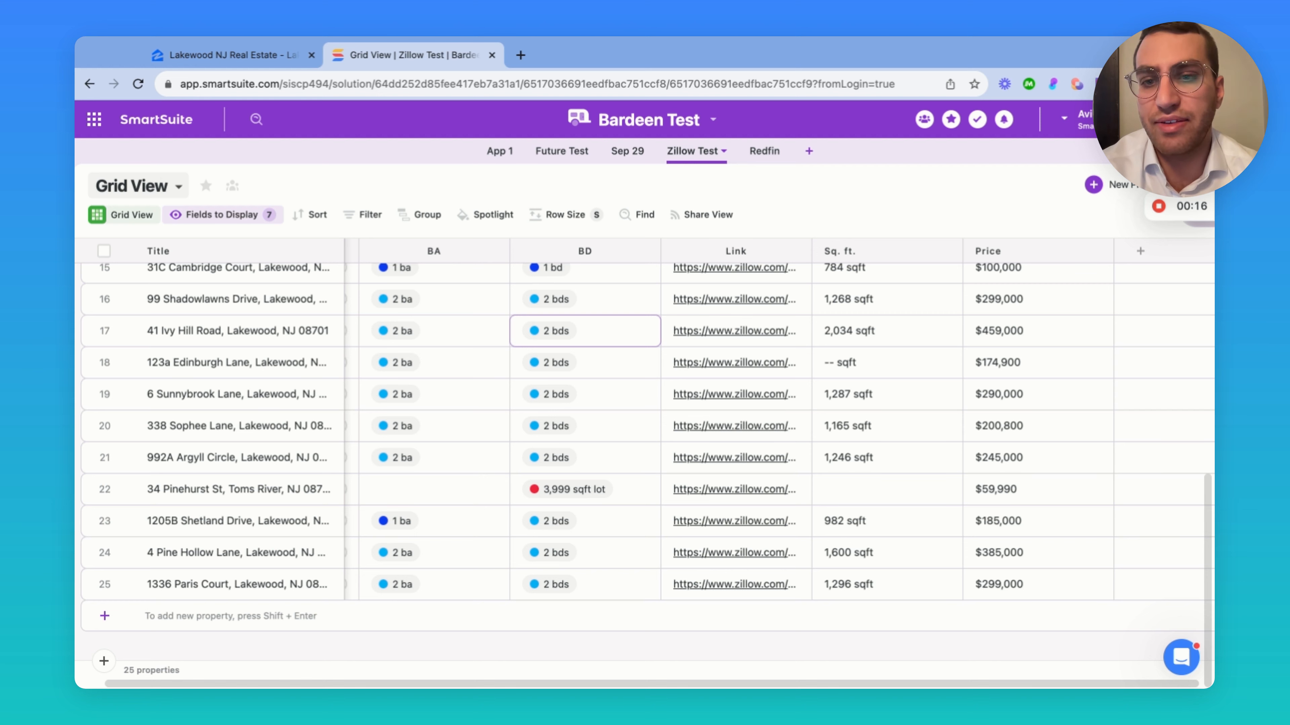
# Scroll the Zillow Test grid and tick the header checkbox to select all 25 listing rows
pyautogui.scroll(10, 378, 393)
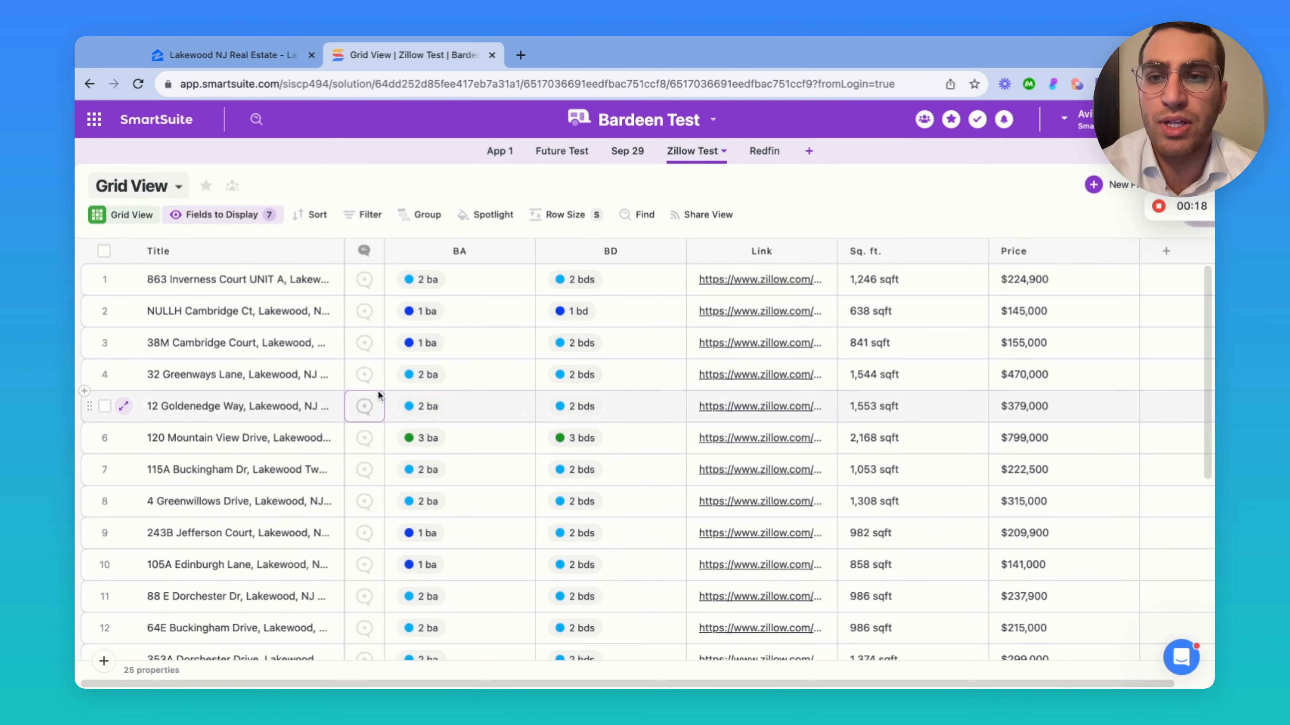
pyautogui.scroll(-10, 378, 394)
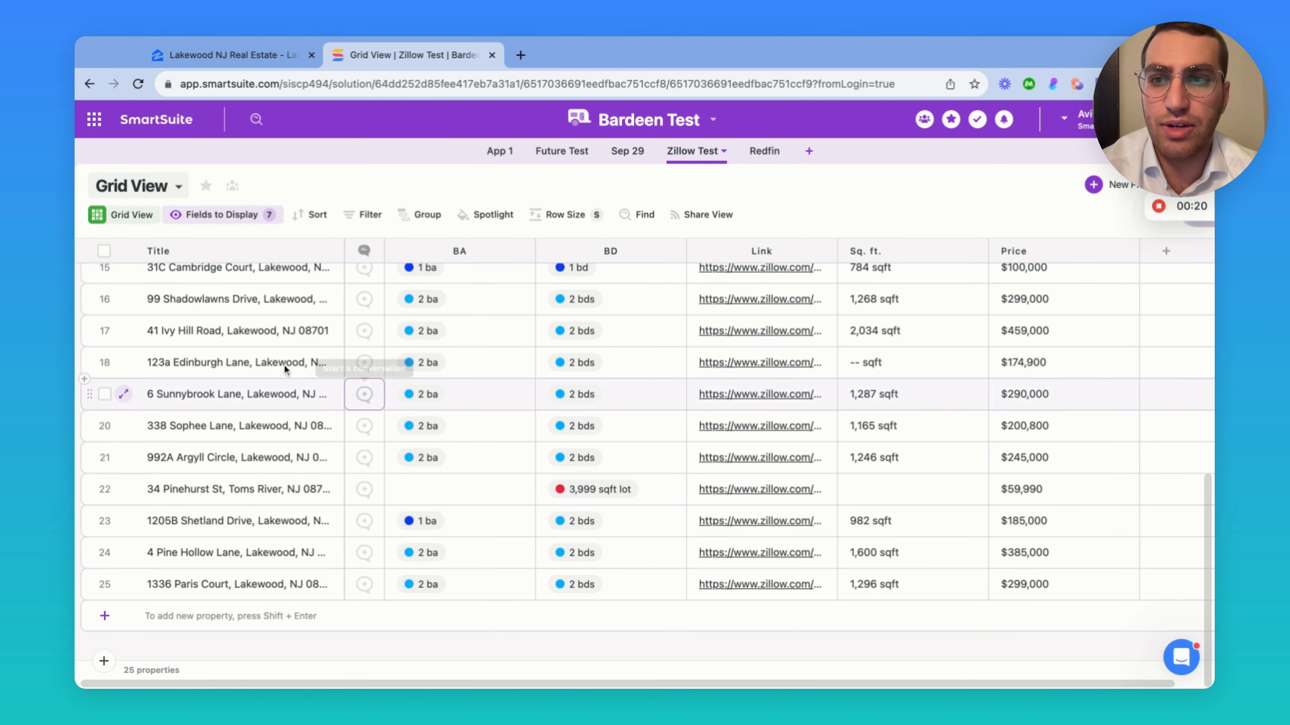
pyautogui.click(104, 251)
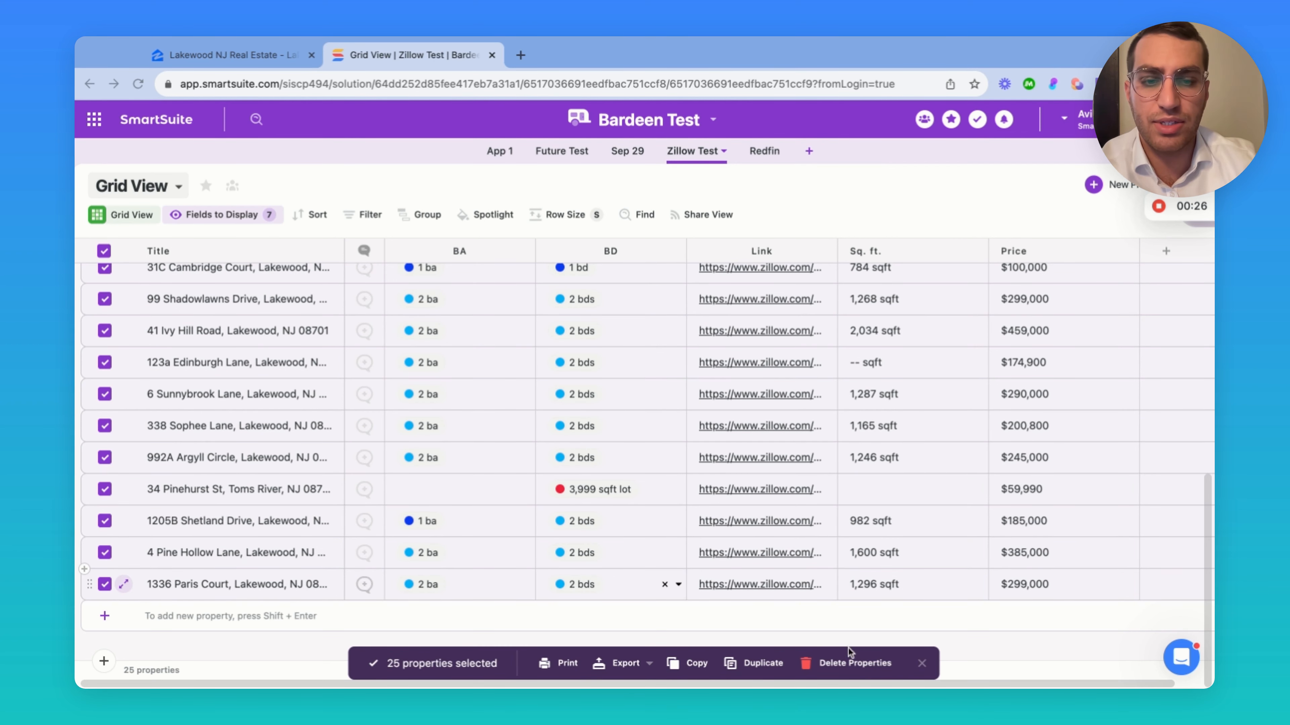
# Delete the 25 selected properties and confirm the deletion
pyautogui.click(839, 668)
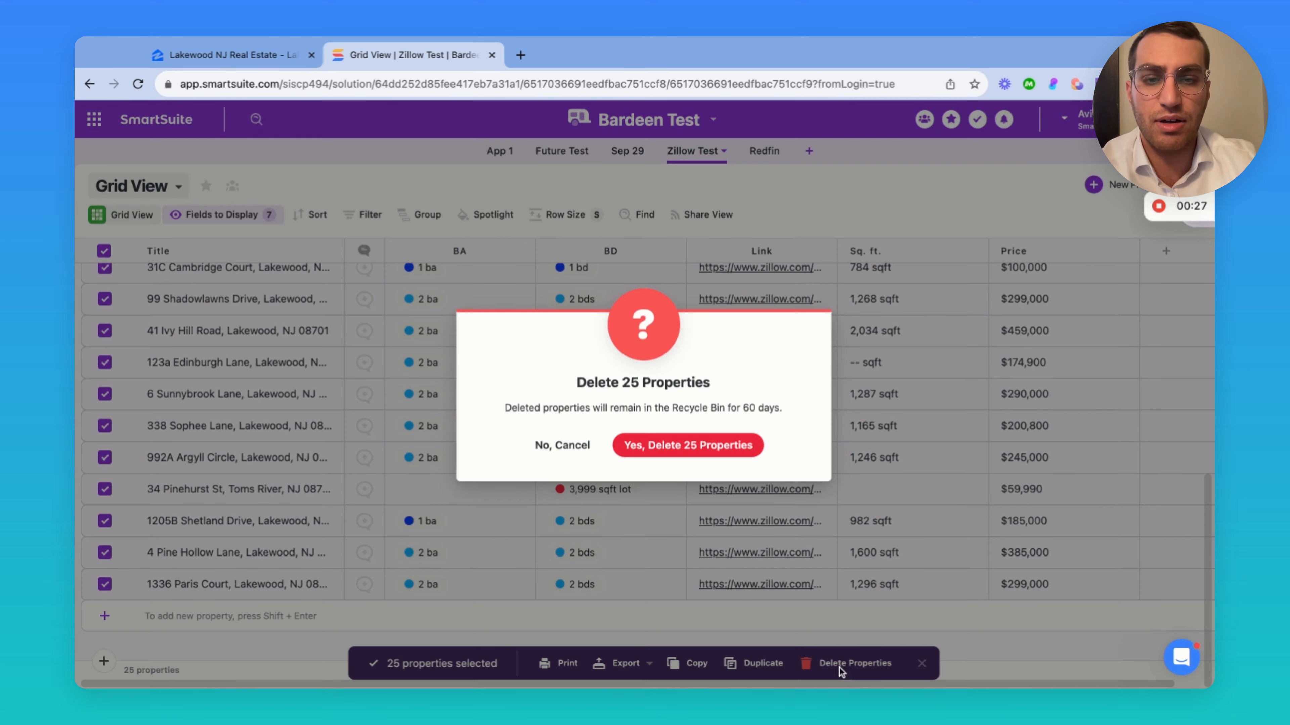
pyautogui.click(688, 453)
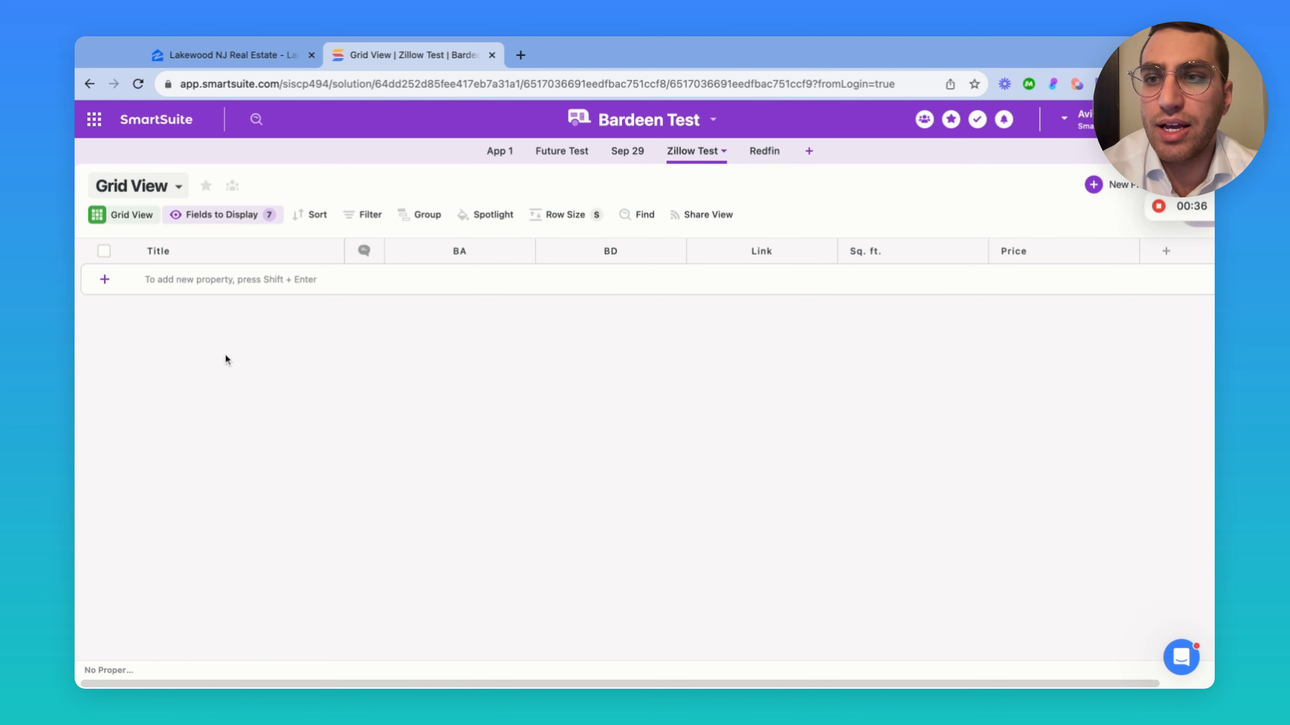
# Rename the Title field to 'Address' and save the field
pyautogui.click(274, 250)
pyautogui.doubleClick(208, 278)
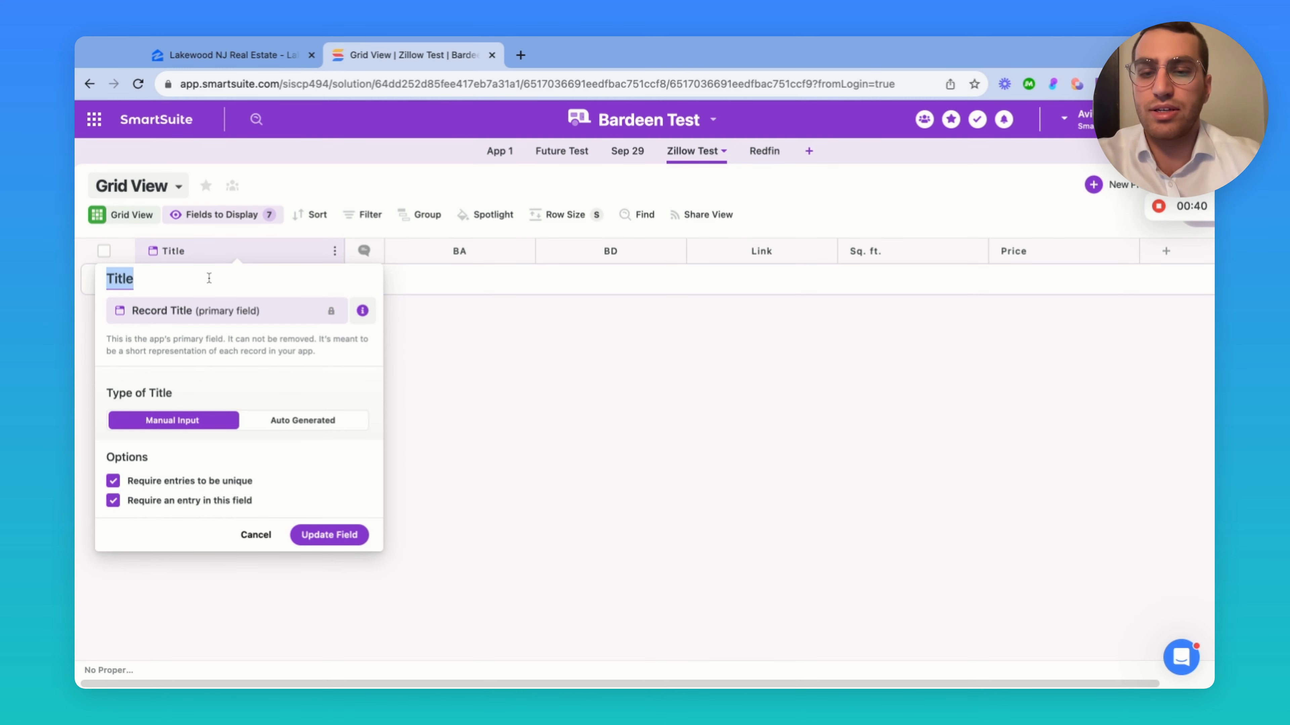
pyautogui.write('Address')
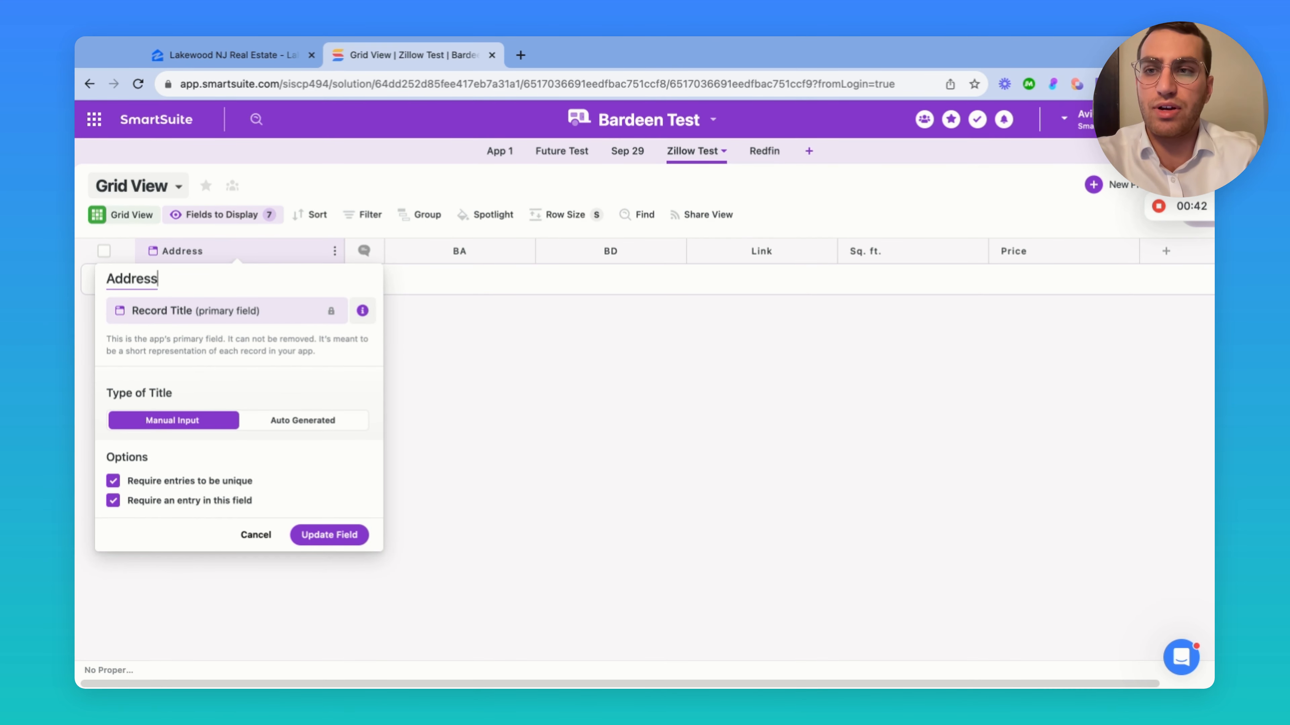
pyautogui.click(329, 535)
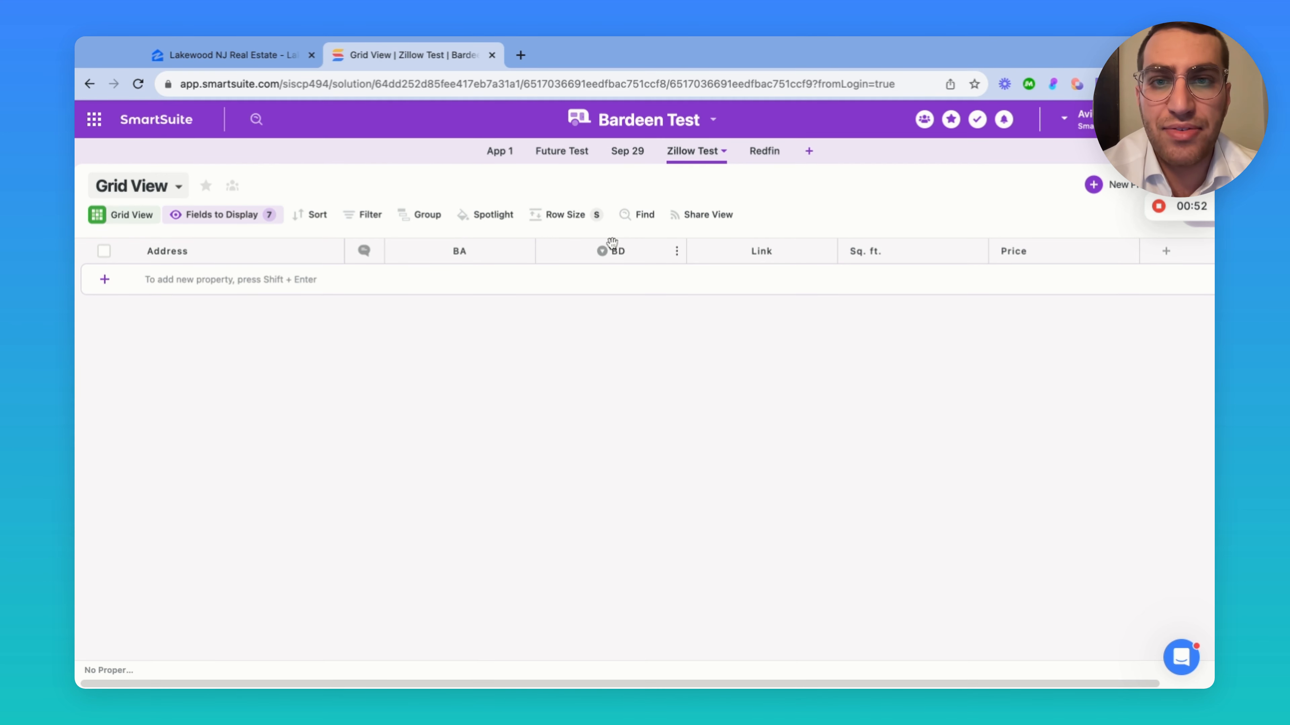
pyautogui.hscroll(2, 762, 251)
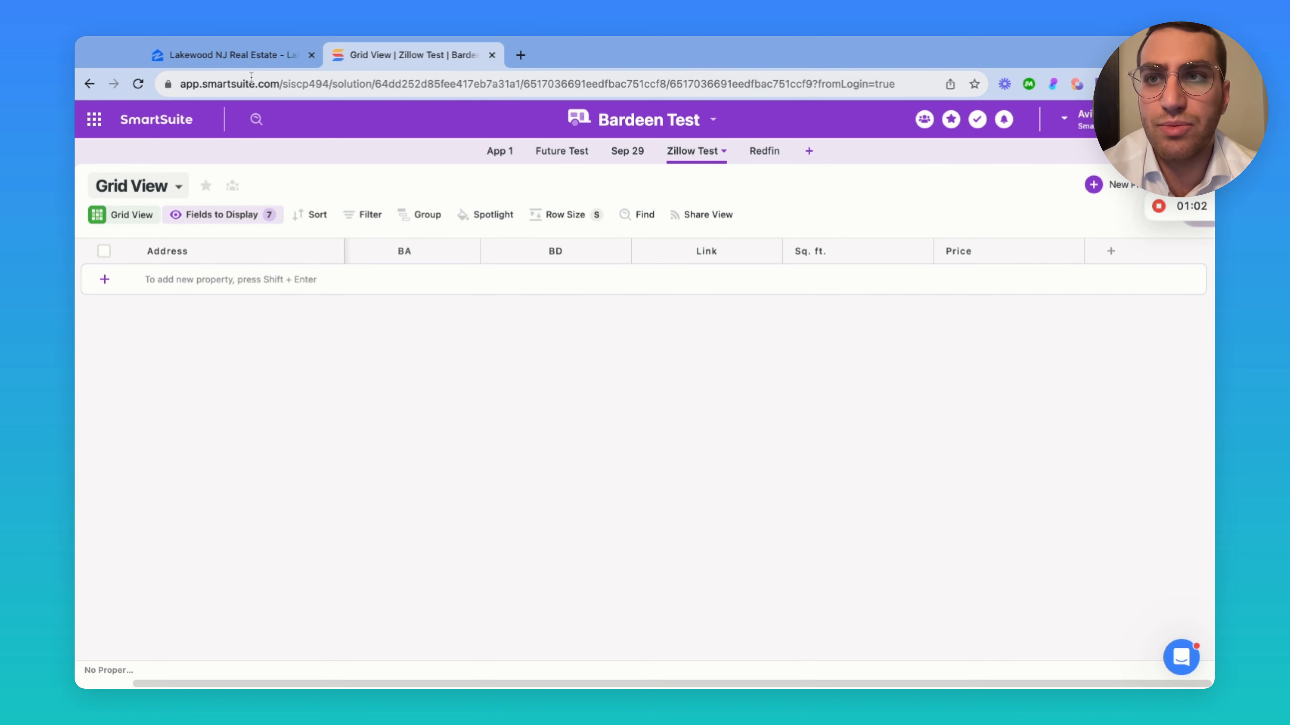
# Close the SmartSuite record panel and the Zillow test builder, discarding unsaved changes
pyautogui.click(245, 53)
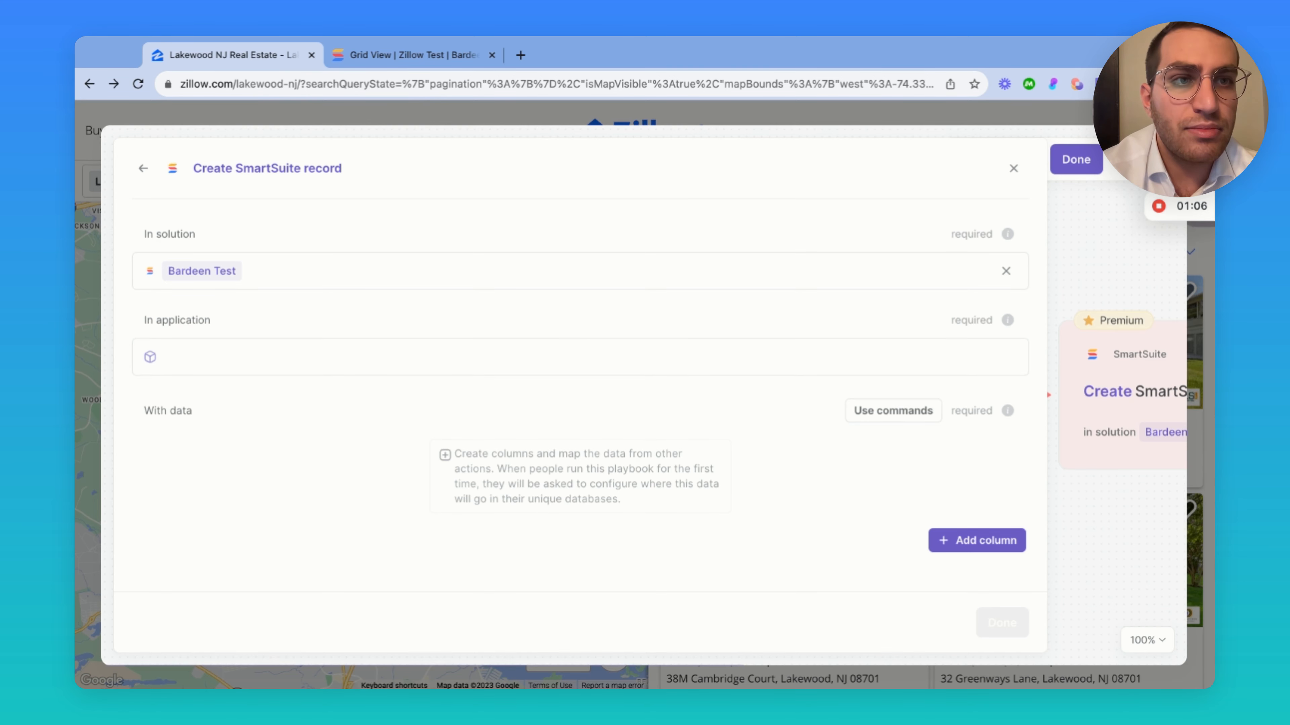
pyautogui.press('Escape')
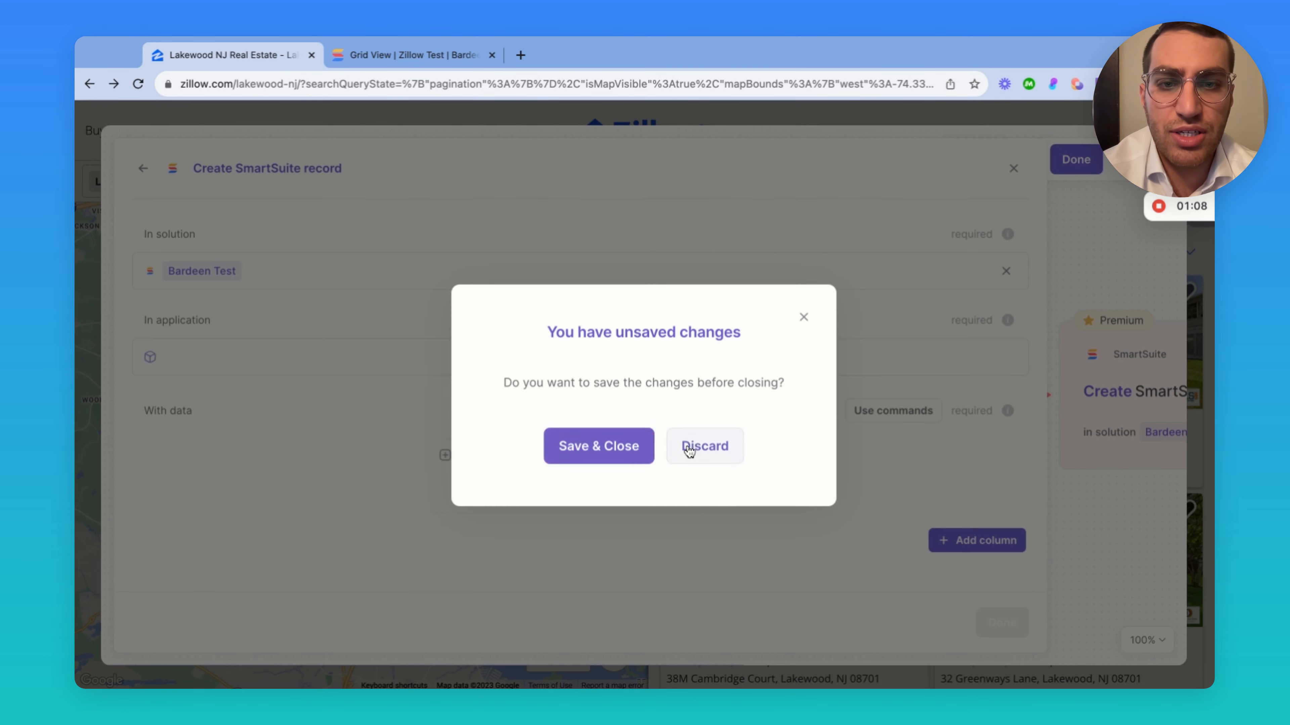
pyautogui.click(623, 452)
pyautogui.click(642, 469)
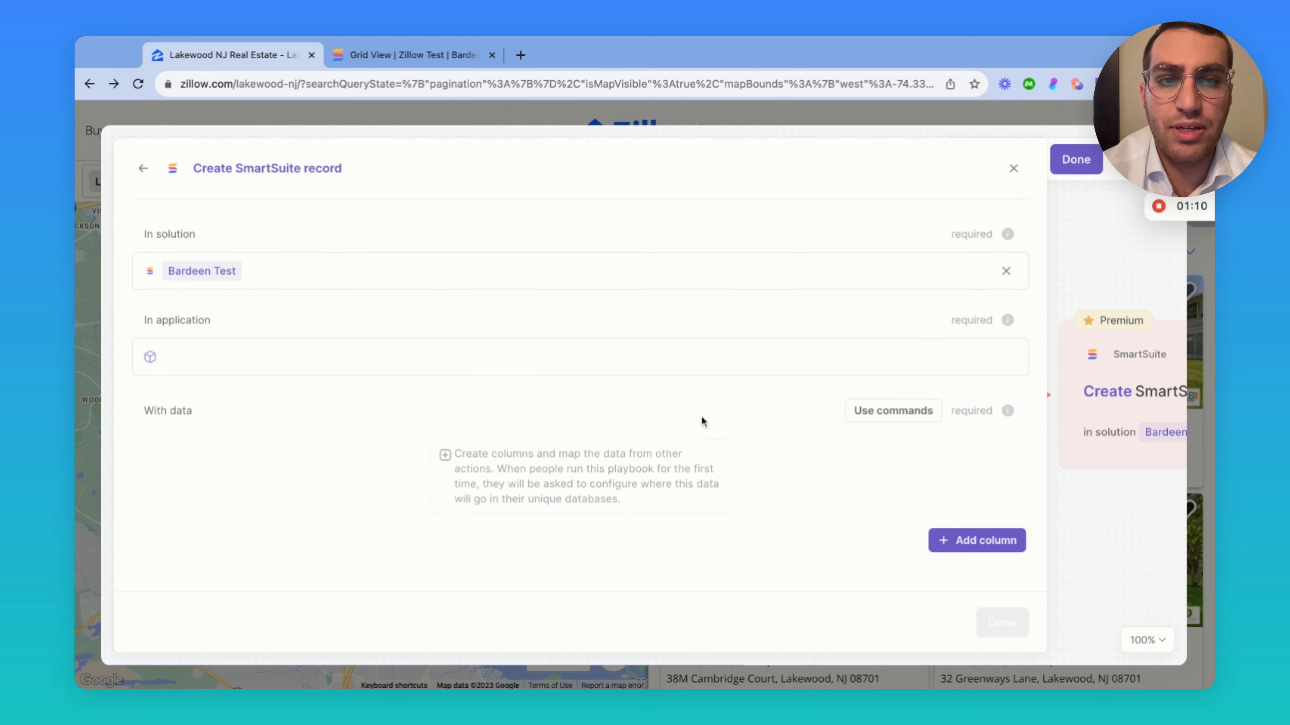
pyautogui.click(1014, 169)
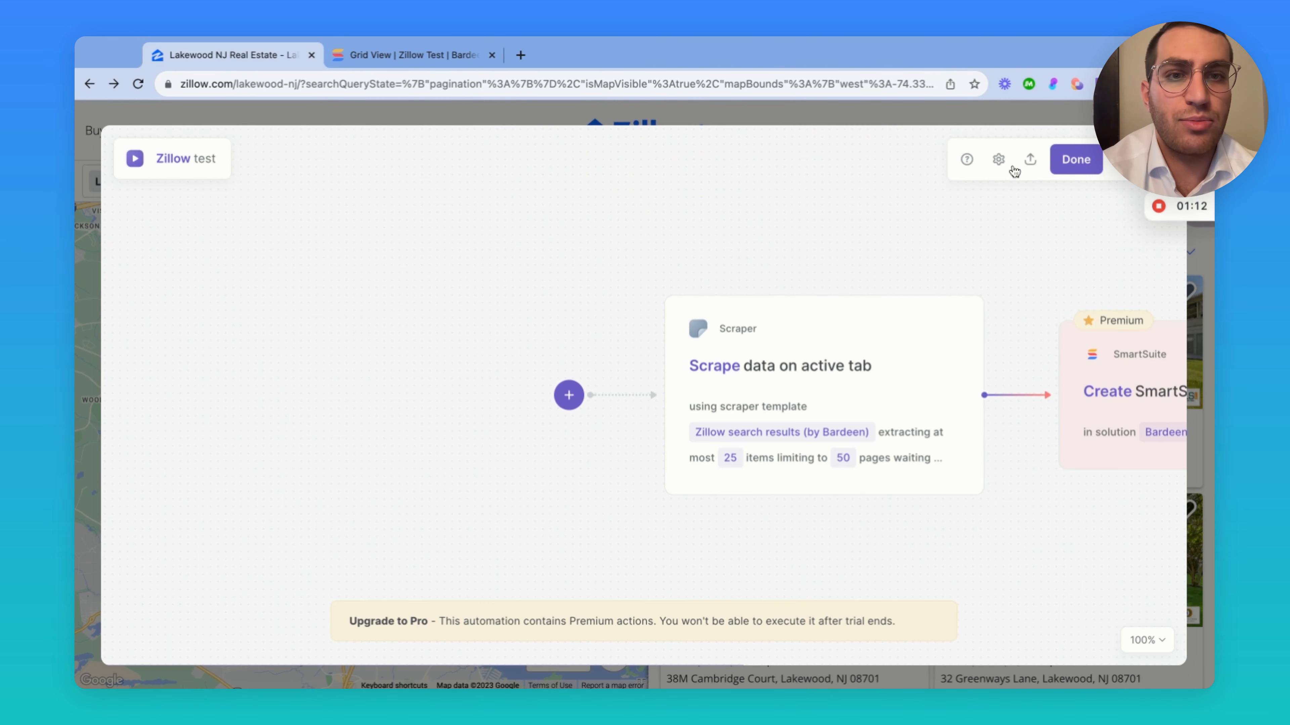
pyautogui.click(1154, 160)
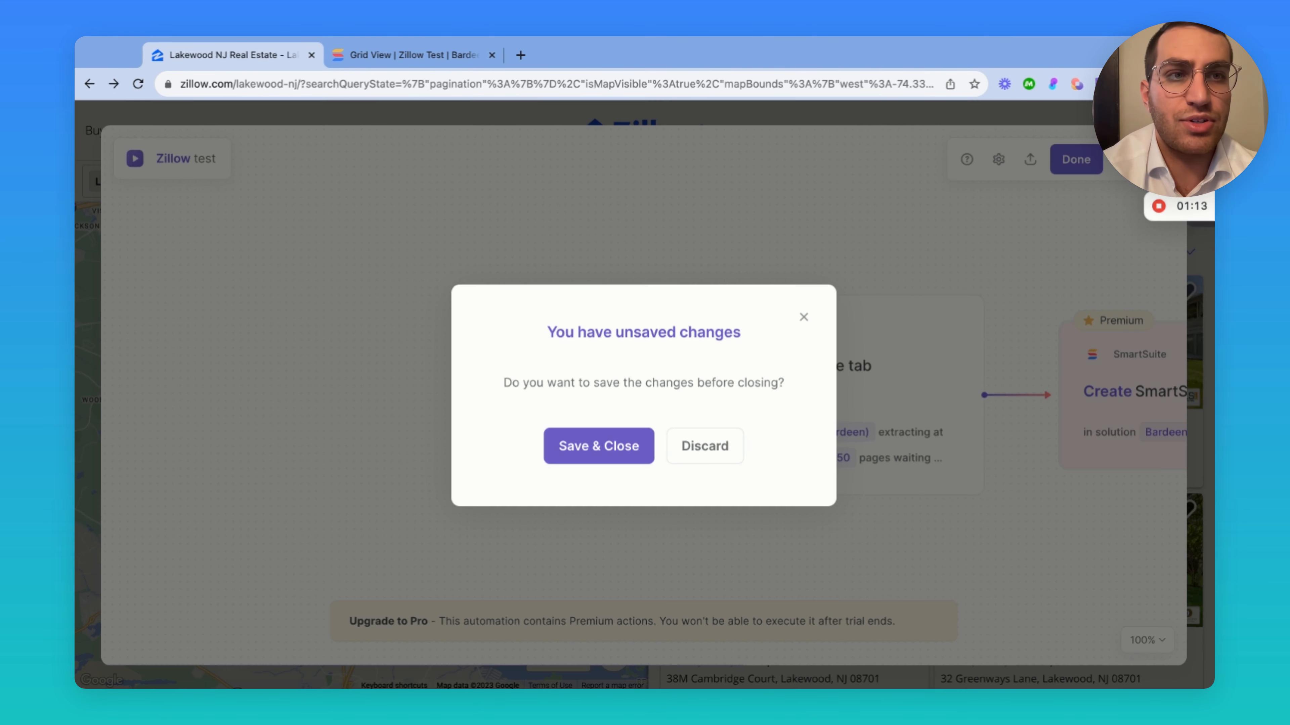
pyautogui.click(711, 439)
# Close the playbooks panel and scroll through the 140 Lakewood NJ listings, returning to the top
pyautogui.click(667, 337)
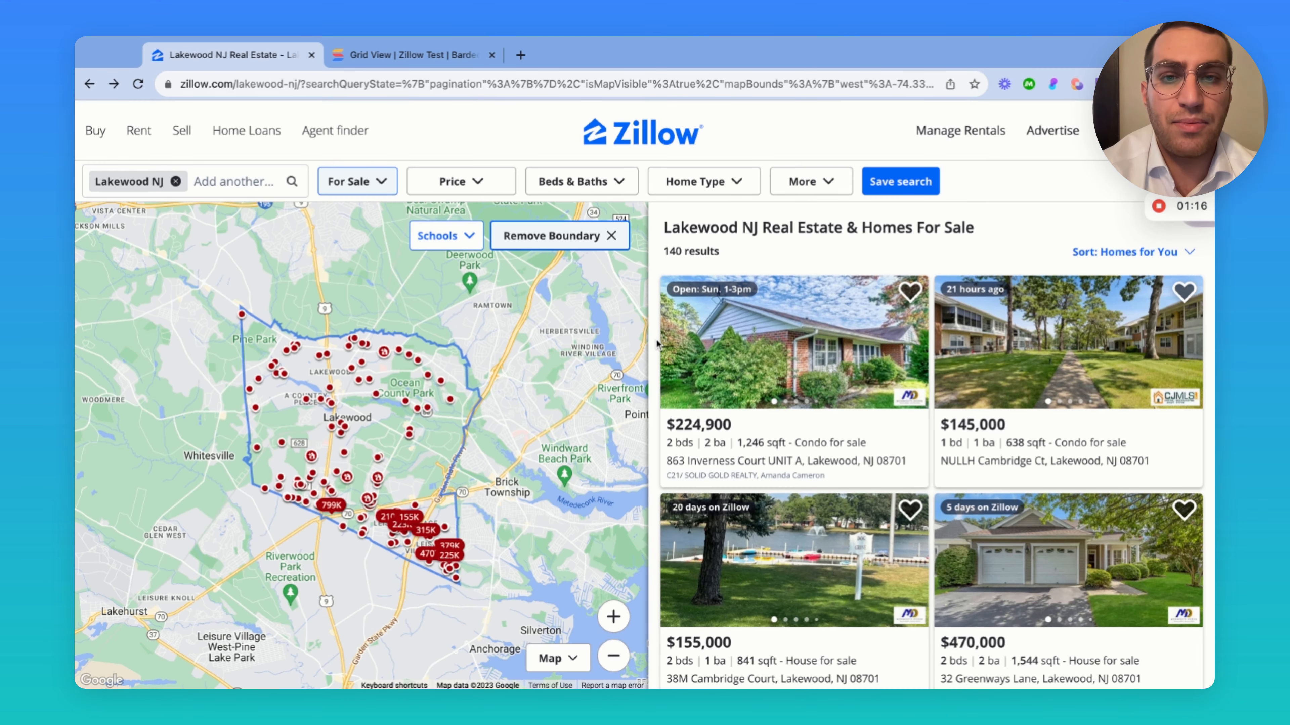
pyautogui.scroll(5, 470, 337)
pyautogui.scroll(-5, 381, 409)
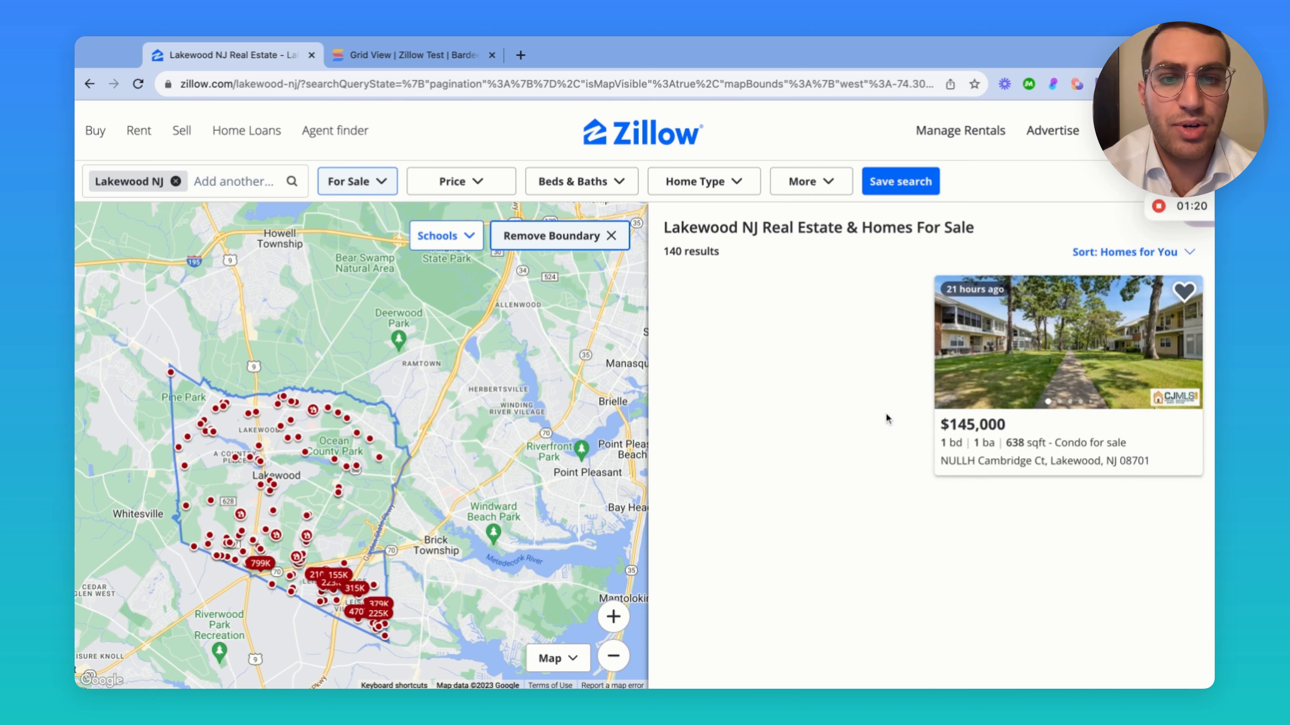
pyautogui.scroll(-10, 880, 449)
pyautogui.scroll(10, 880, 449)
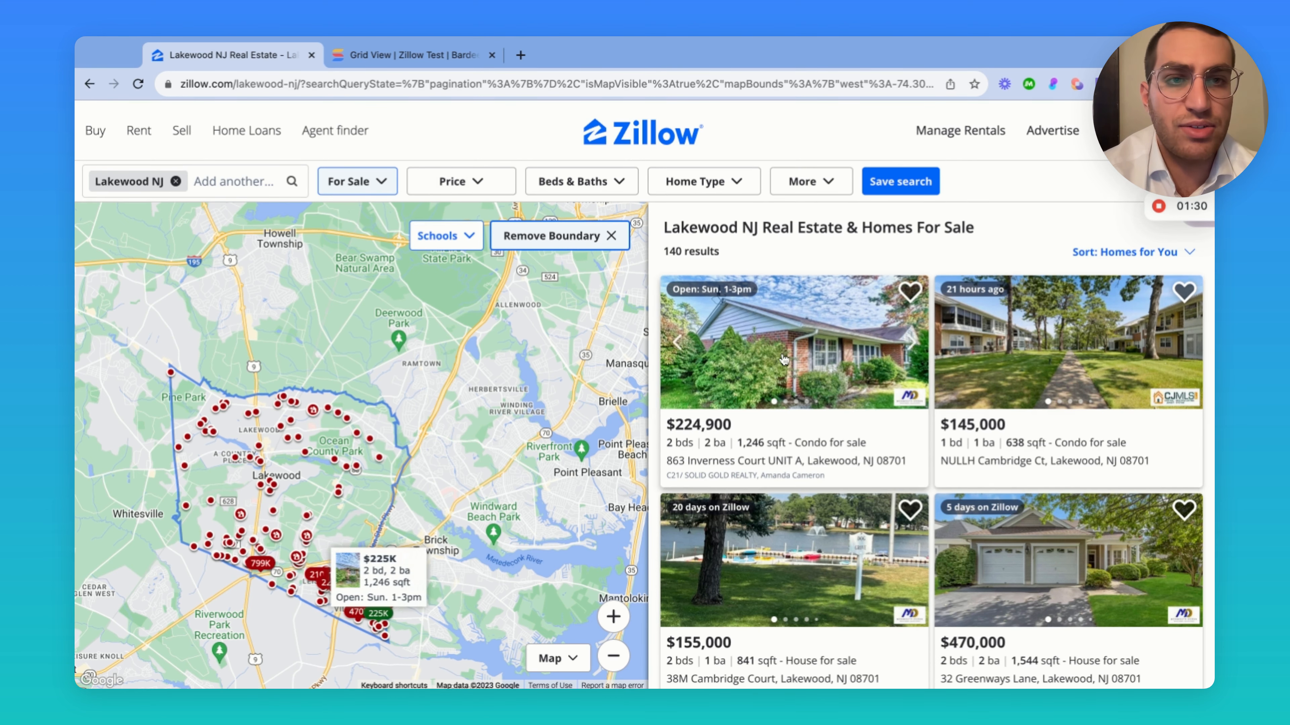
pyautogui.scroll(-8, 783, 360)
pyautogui.scroll(-15, 783, 360)
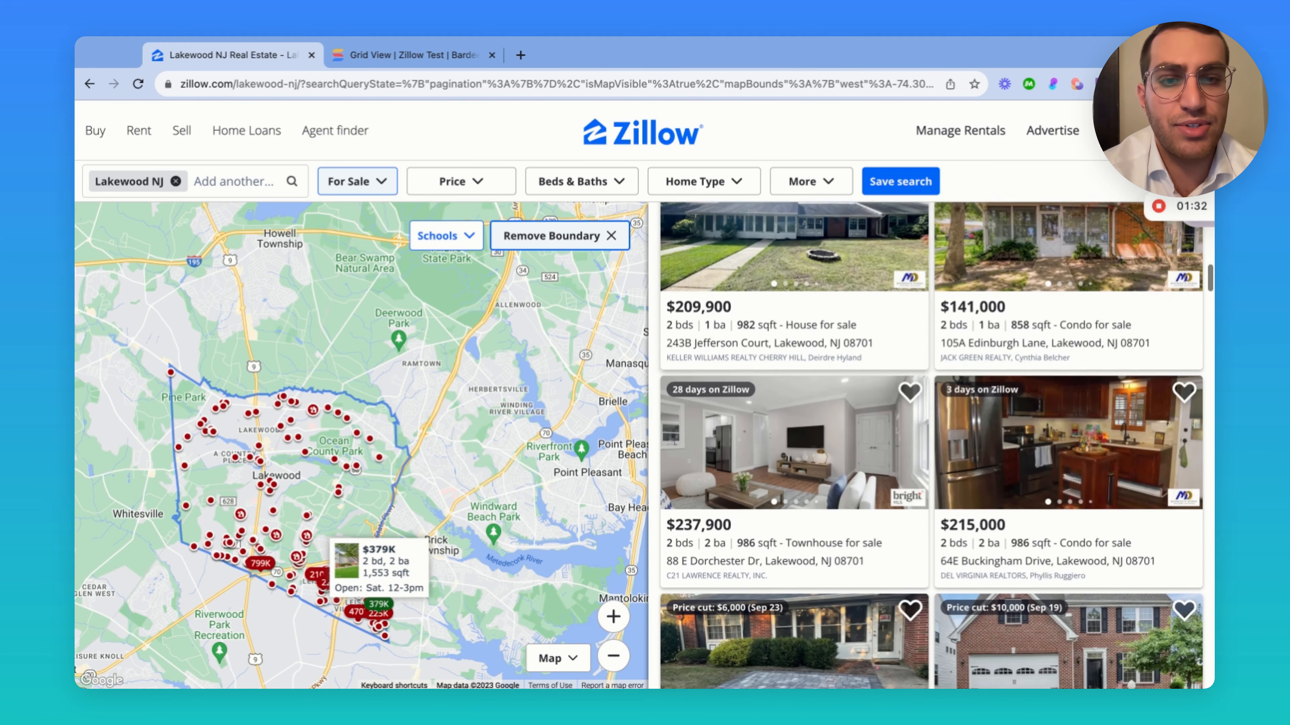
pyautogui.scroll(-10, 783, 359)
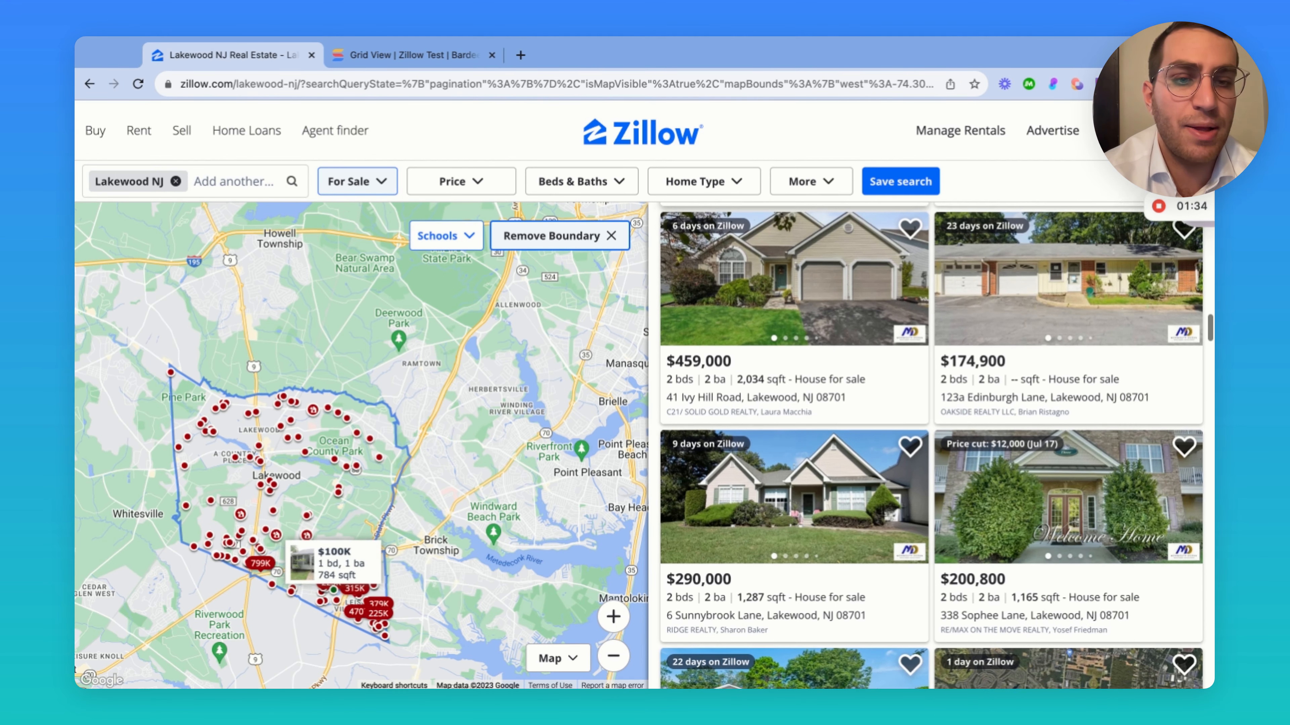
pyautogui.scroll(-3, 716, 402)
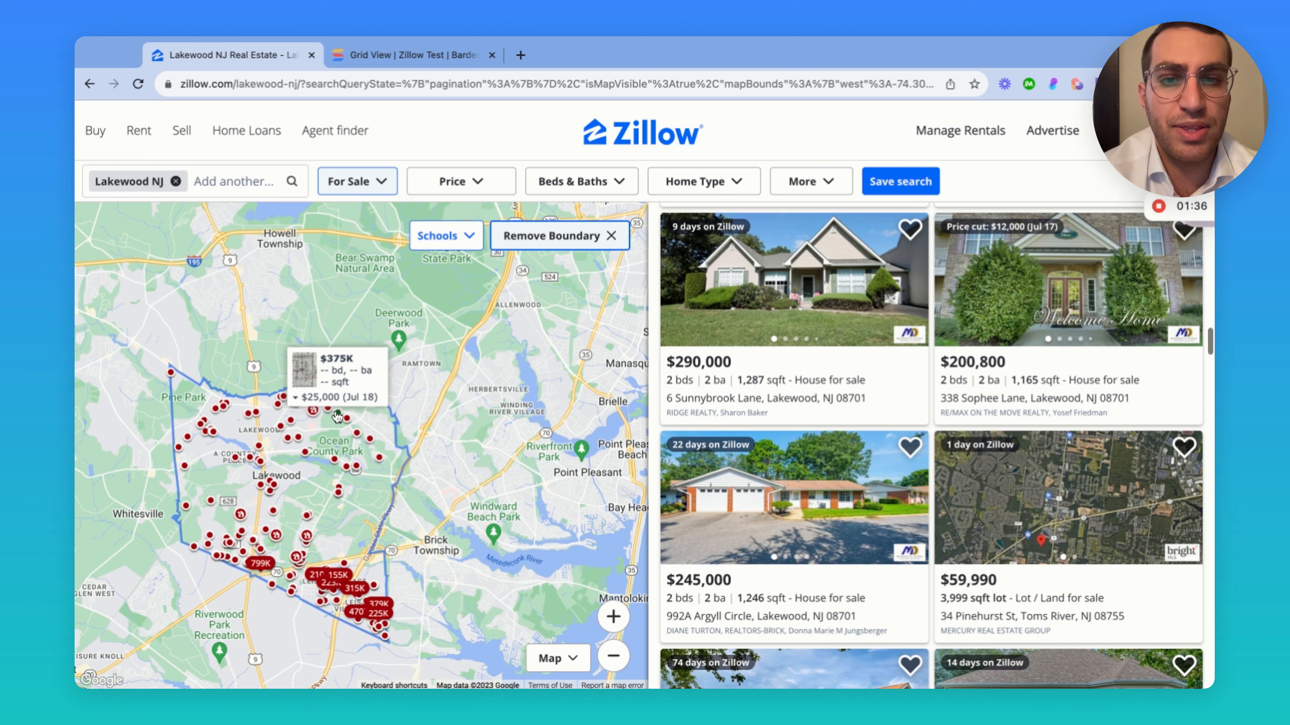
pyautogui.scroll(20, 738, 387)
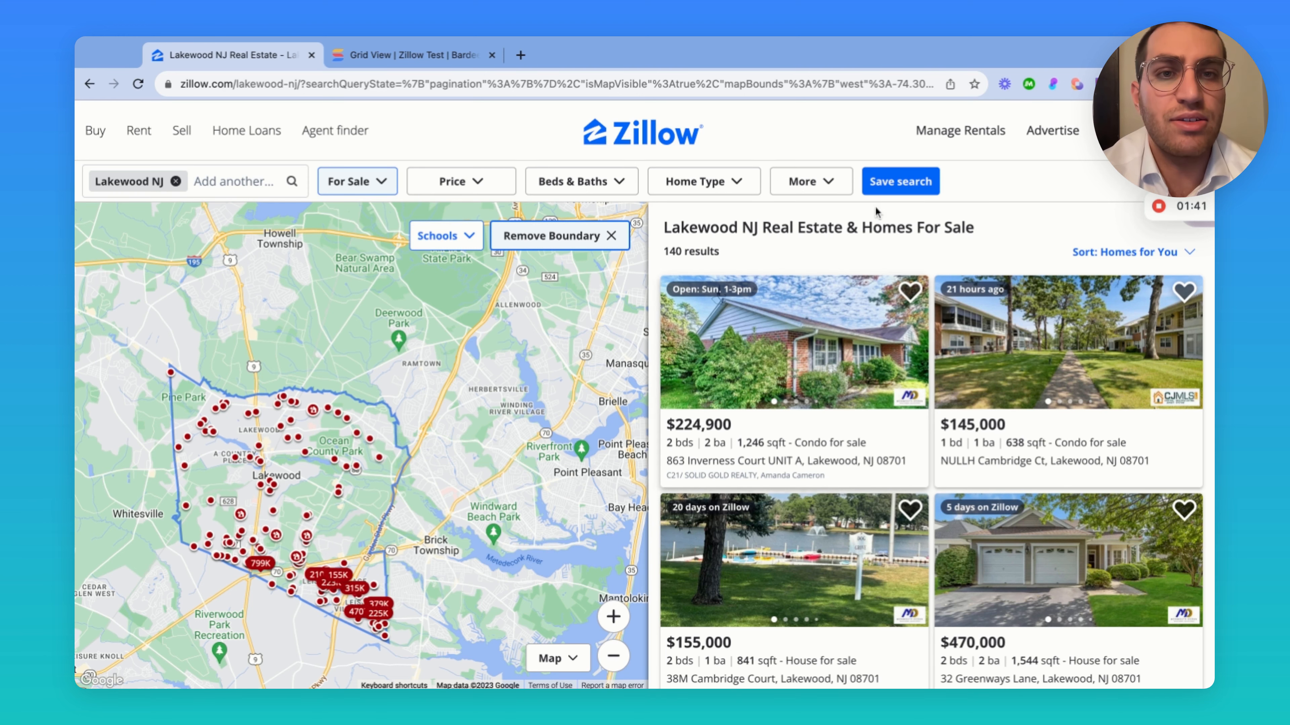
# Reopen the Zillow test playbook in the builder and bring up its scraper step settings
pyautogui.click(1077, 84)
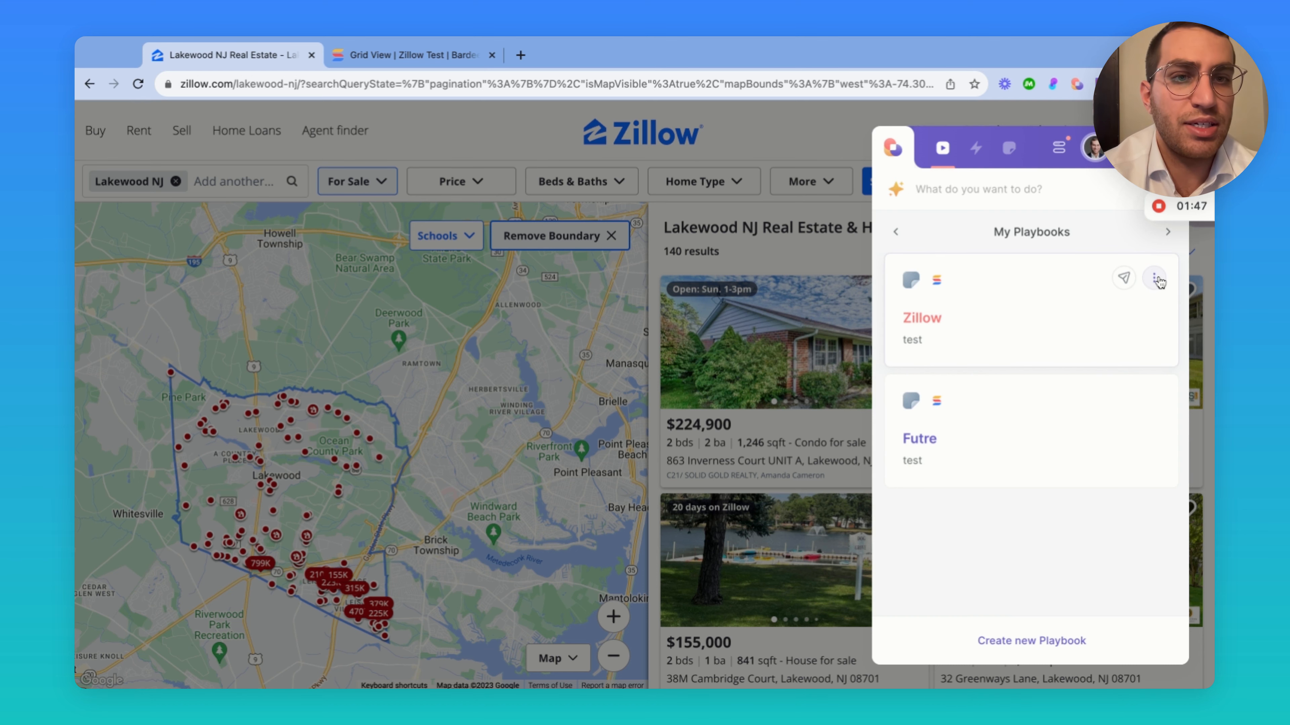
pyautogui.click(1157, 280)
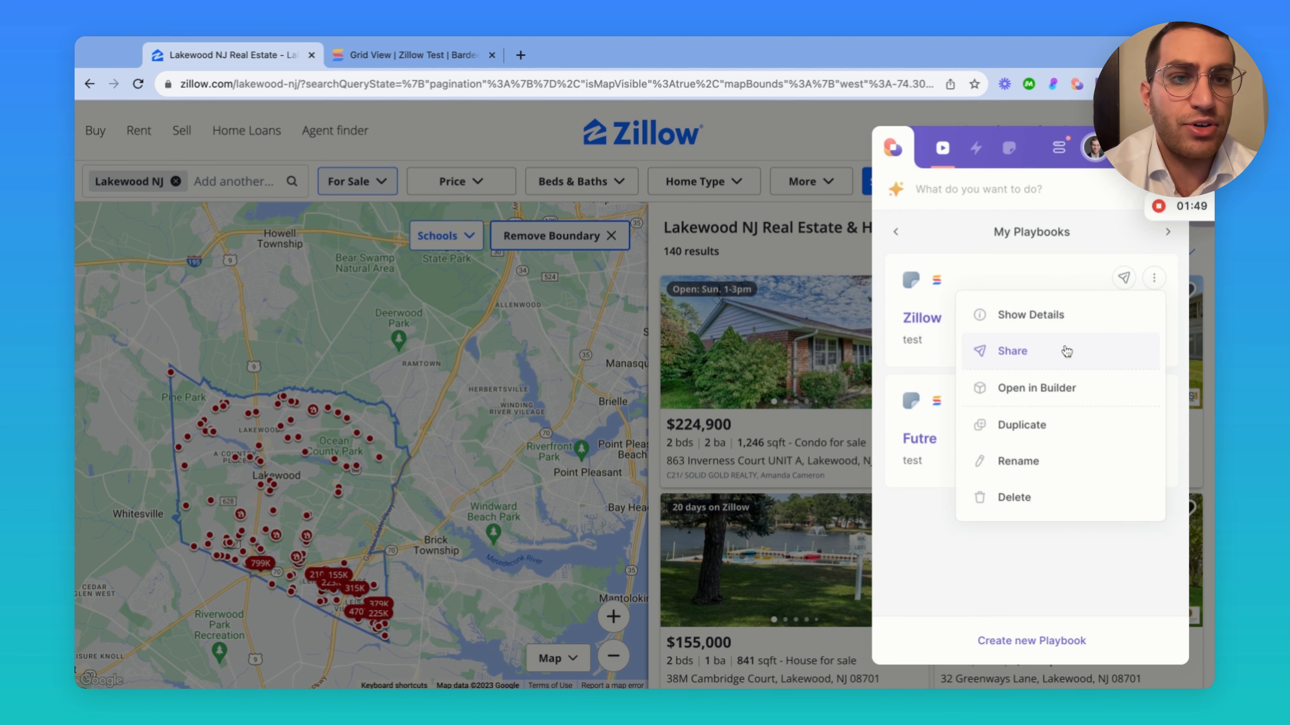
pyautogui.click(1047, 390)
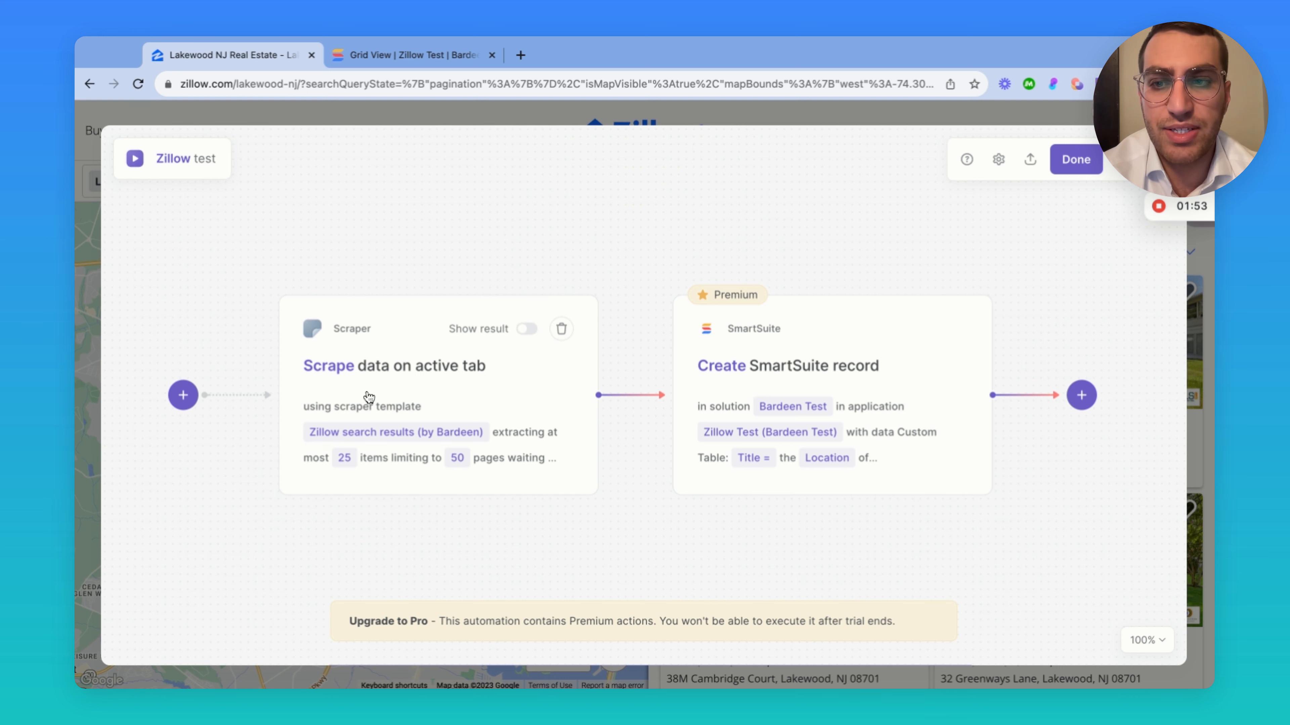
pyautogui.click(387, 377)
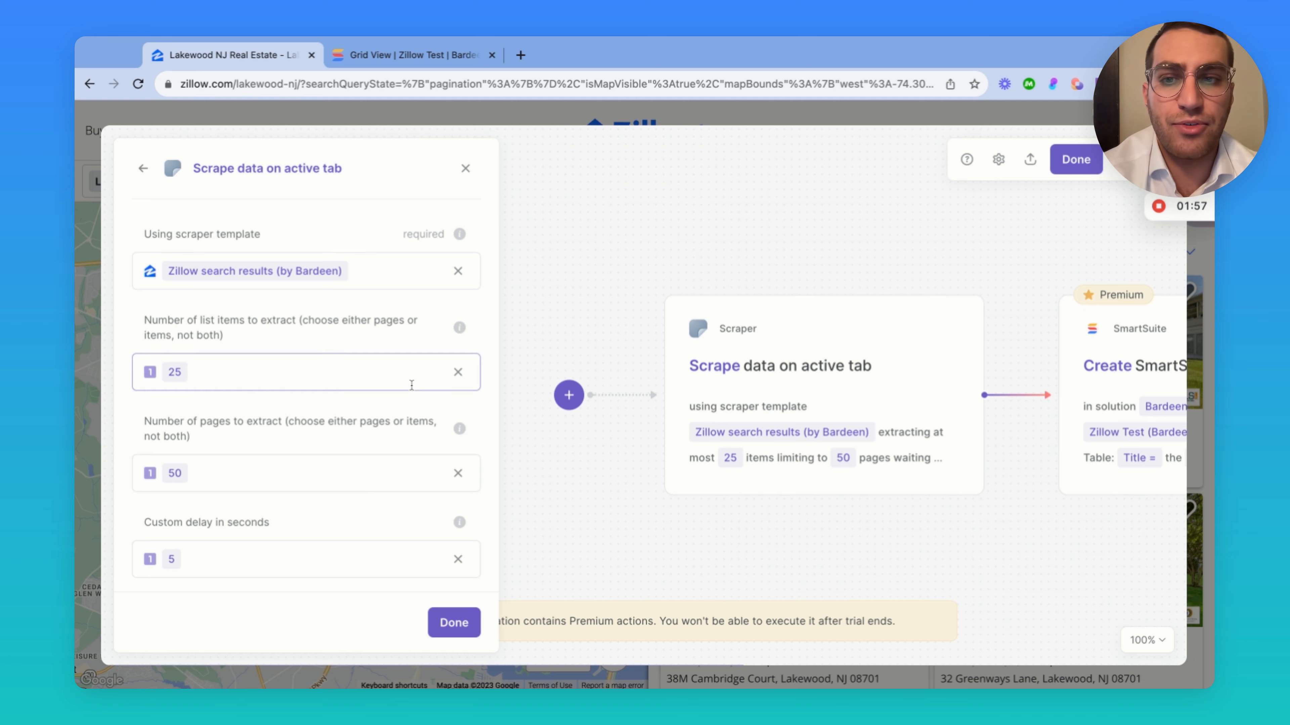
pyautogui.hscroll(5, 849, 232)
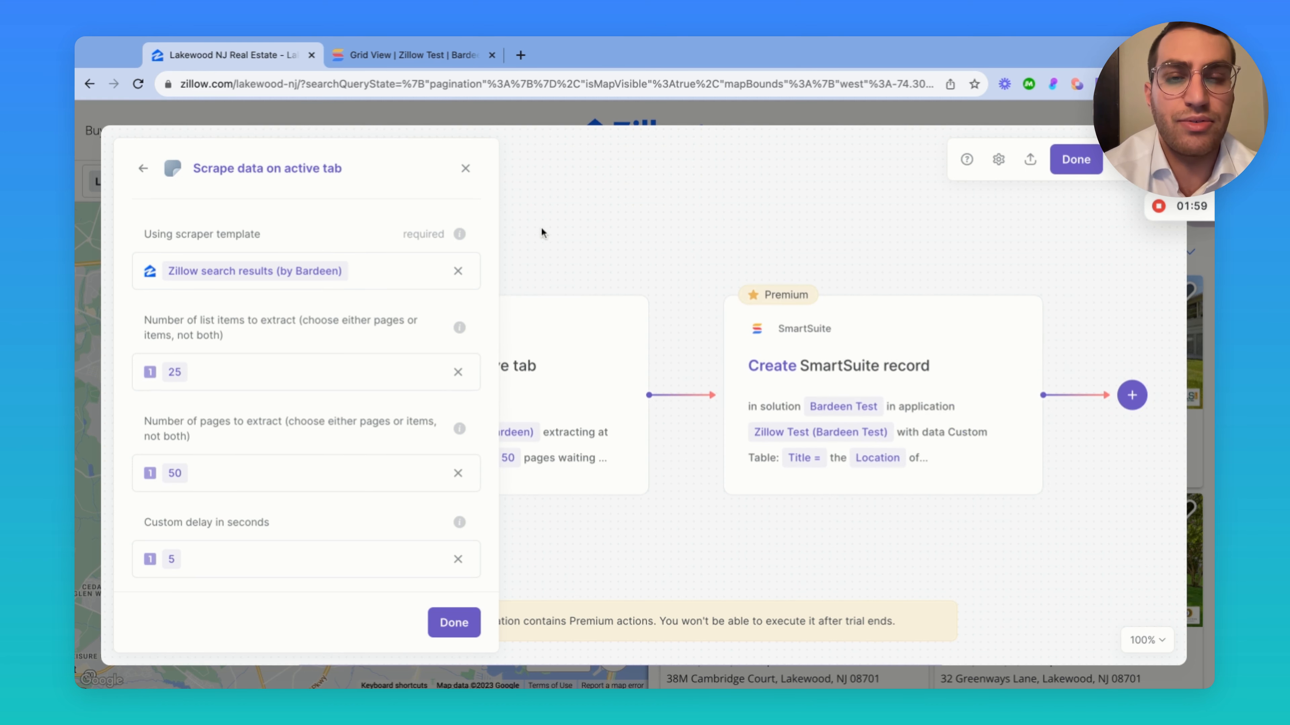
pyautogui.hscroll(3, 817, 231)
# Reset the SmartSuite record step to solution 'Bardeen Test' and application 'Zillow Test'
pyautogui.click(811, 354)
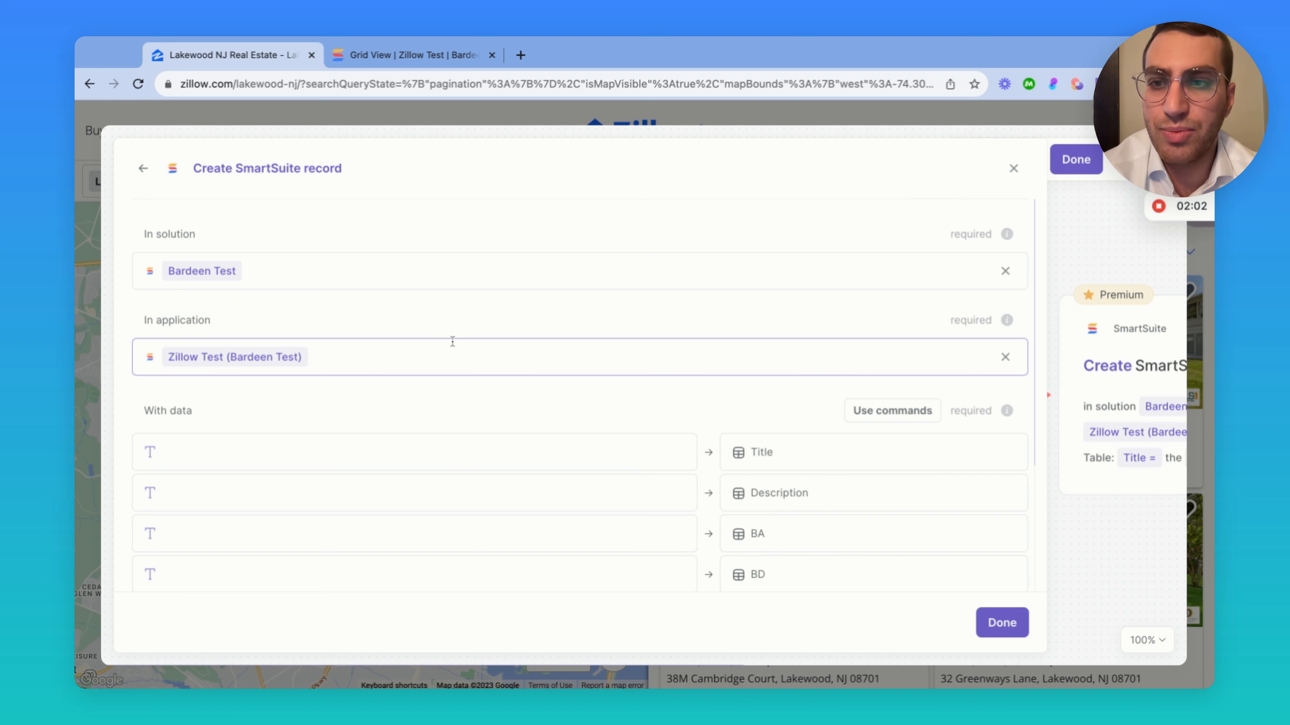
pyautogui.click(1005, 358)
pyautogui.click(510, 270)
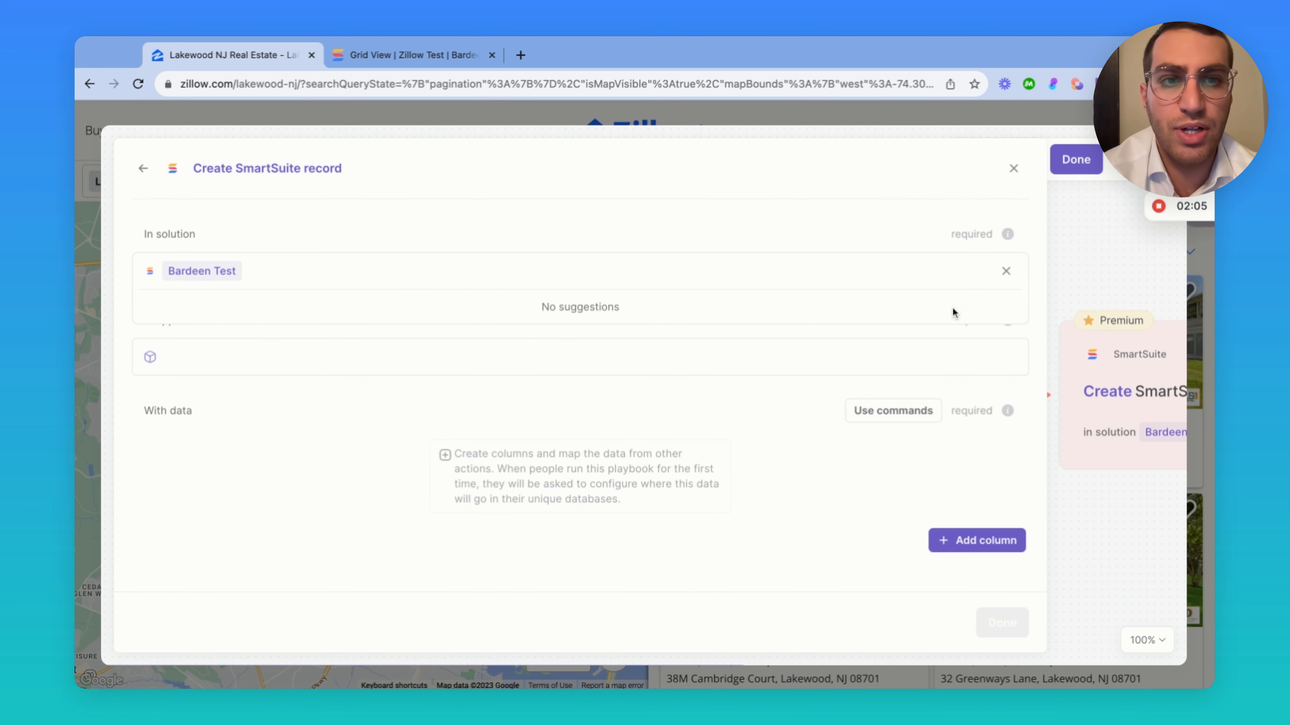
pyautogui.click(1006, 270)
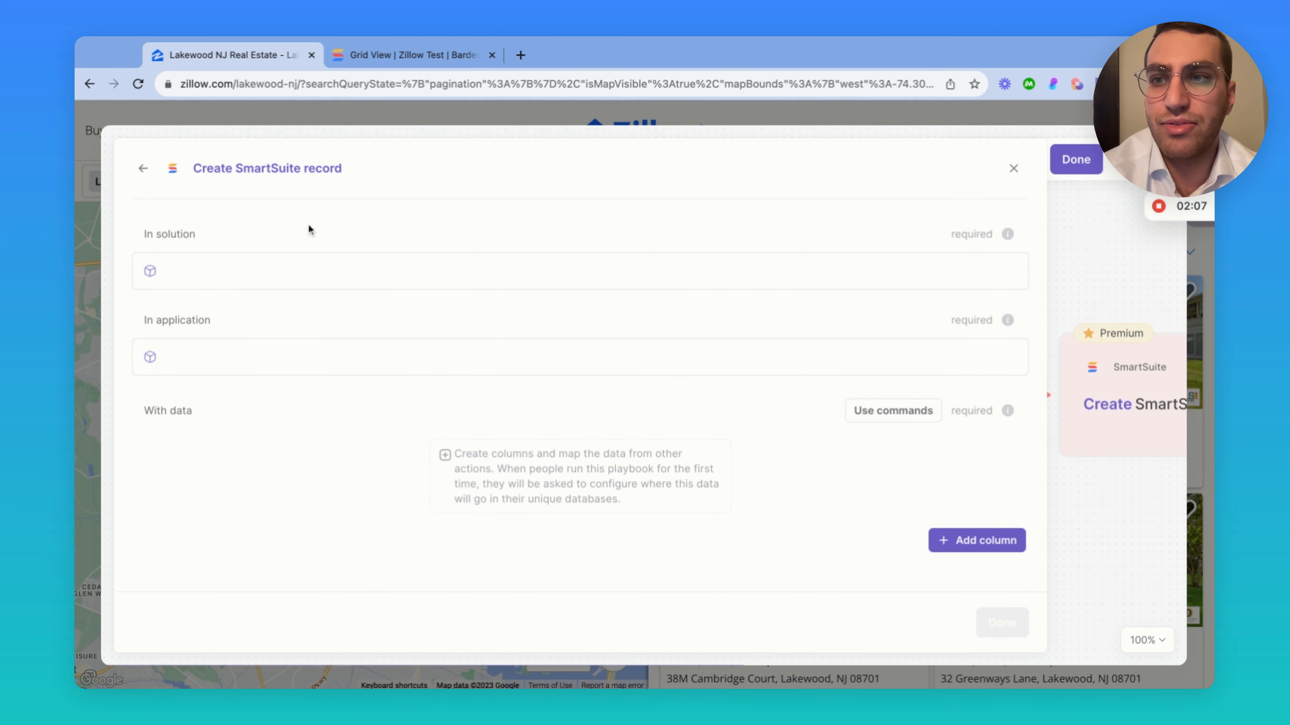
pyautogui.click(282, 273)
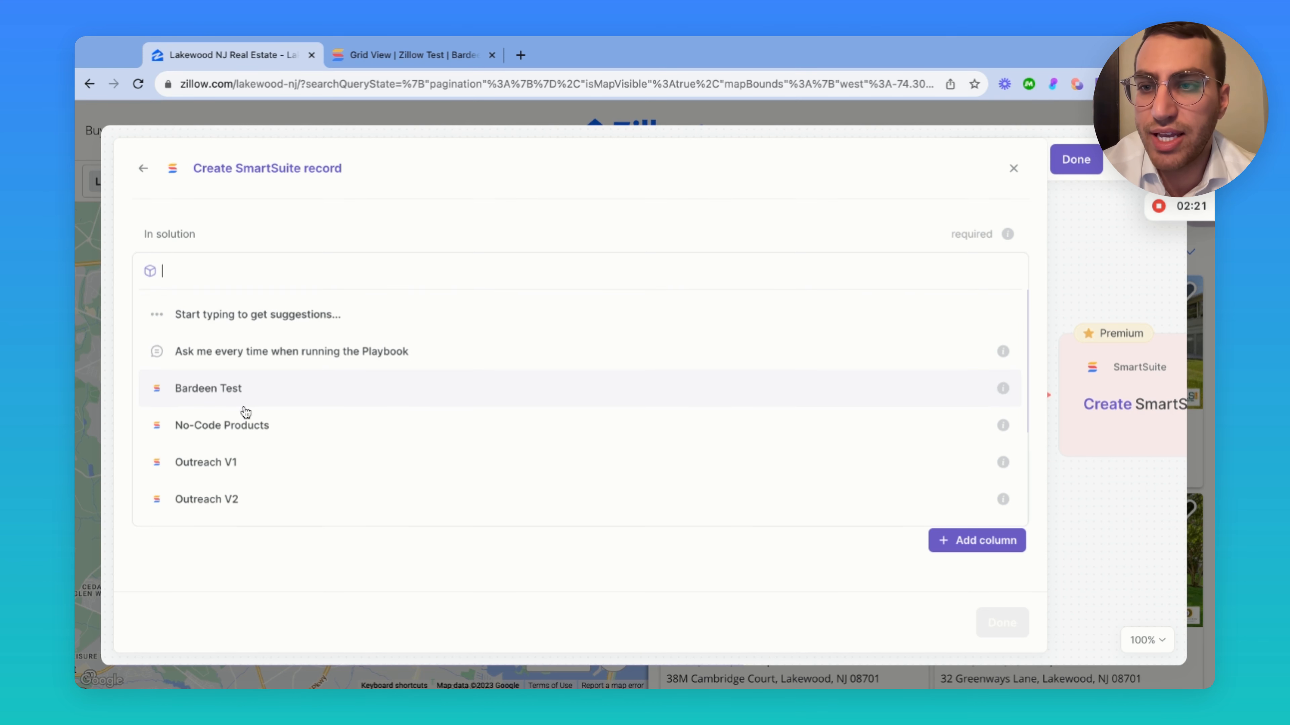
pyautogui.click(223, 389)
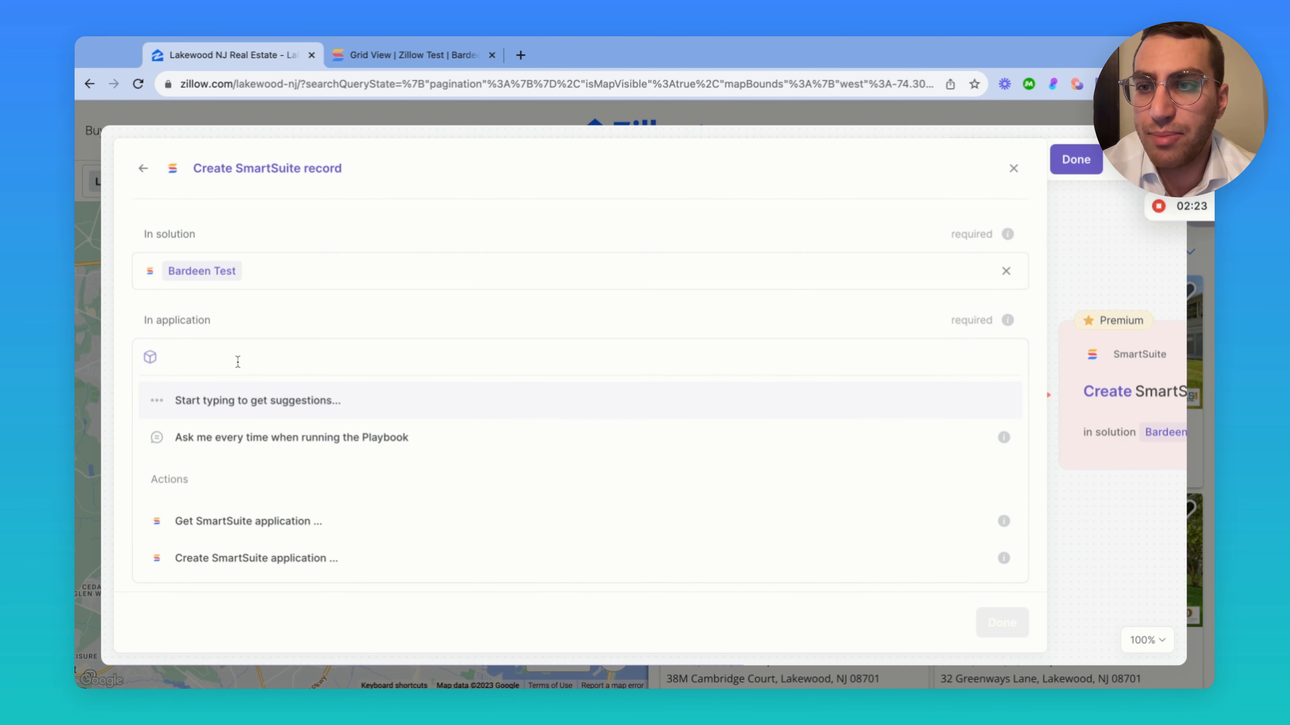
pyautogui.scroll(-3, 241, 501)
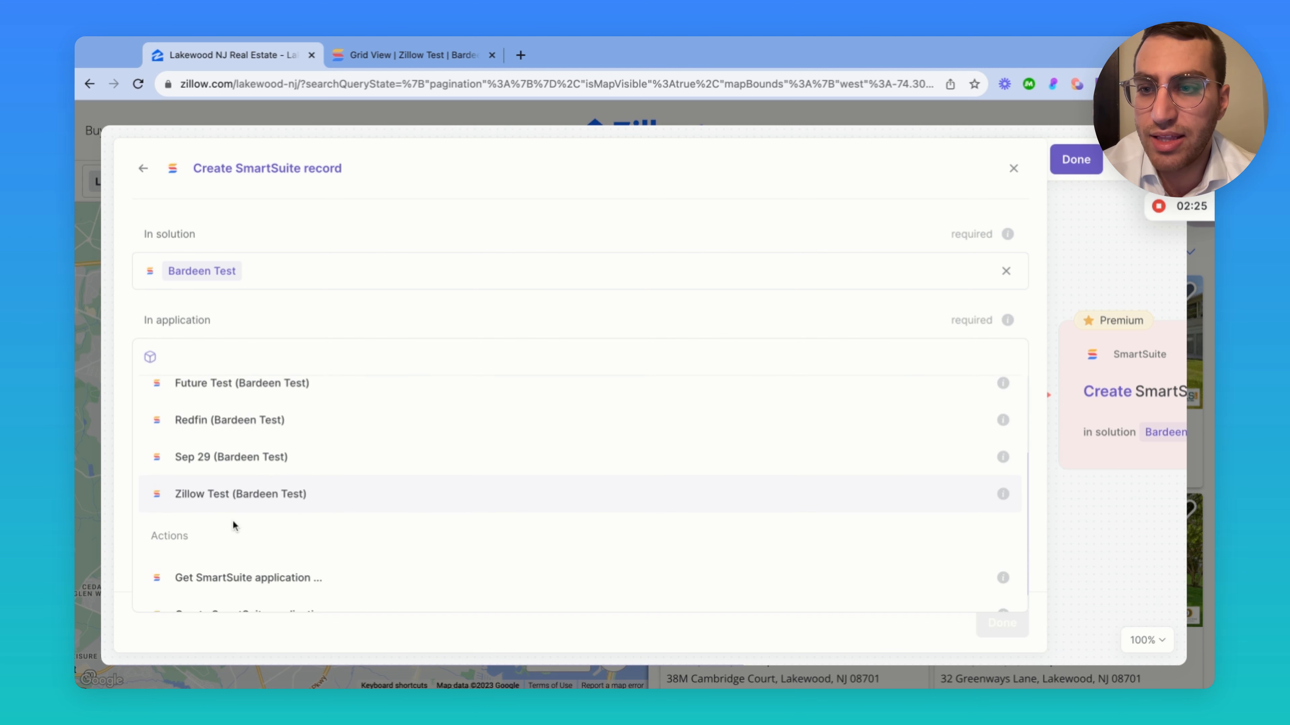
pyautogui.click(224, 502)
pyautogui.scroll(-3, 291, 432)
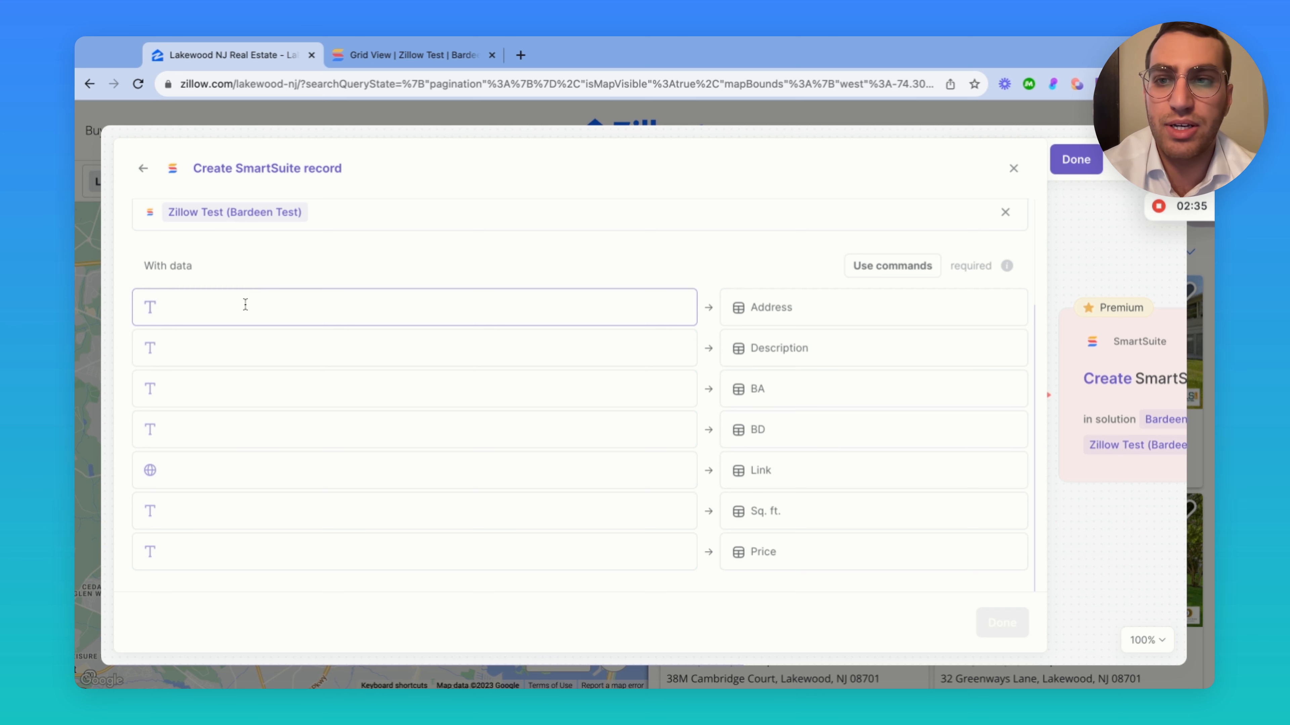
# Map the scraped Location field into the Address column
pyautogui.click(371, 305)
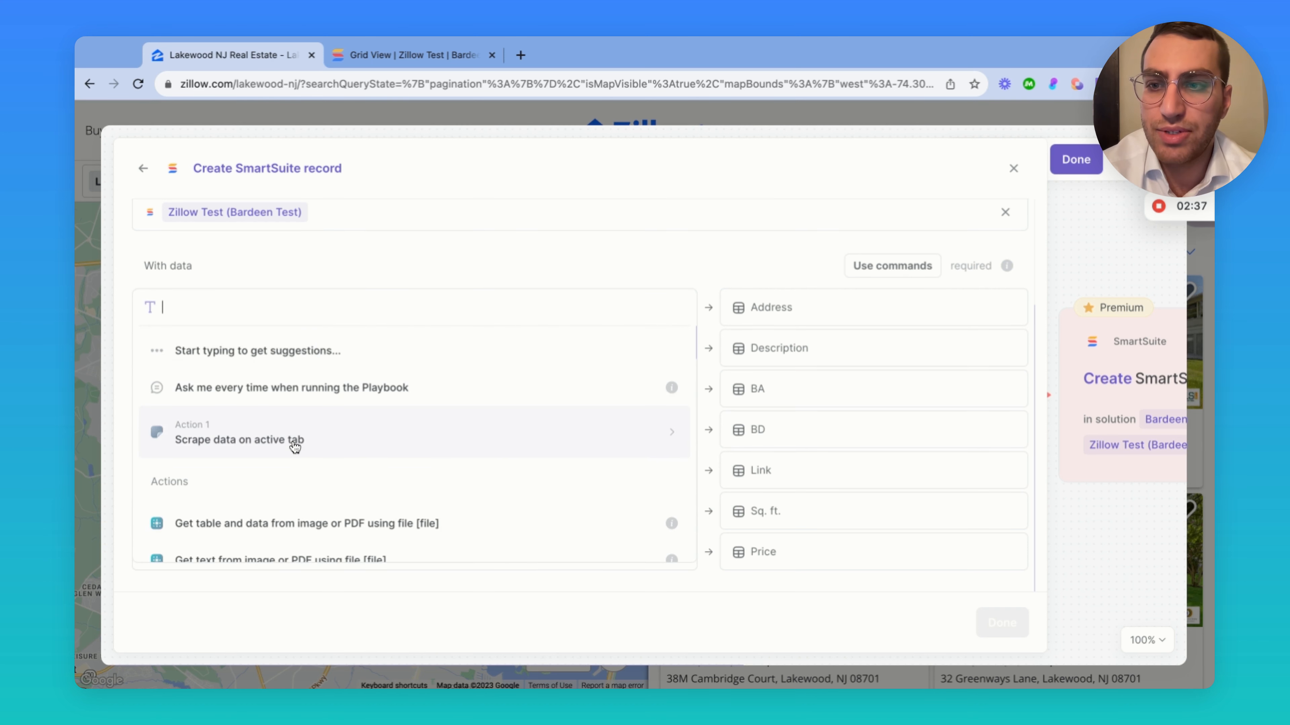
pyautogui.click(292, 443)
pyautogui.scroll(-2, 276, 437)
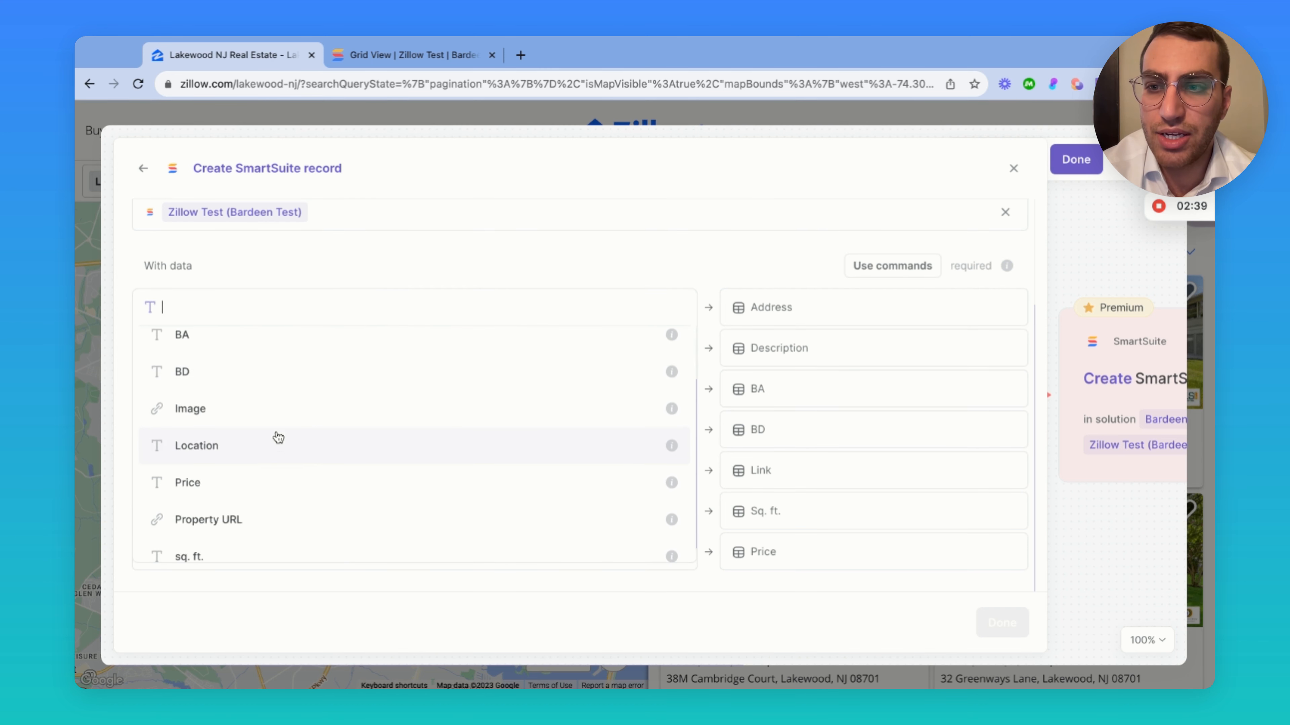
pyautogui.click(262, 451)
pyautogui.click(466, 258)
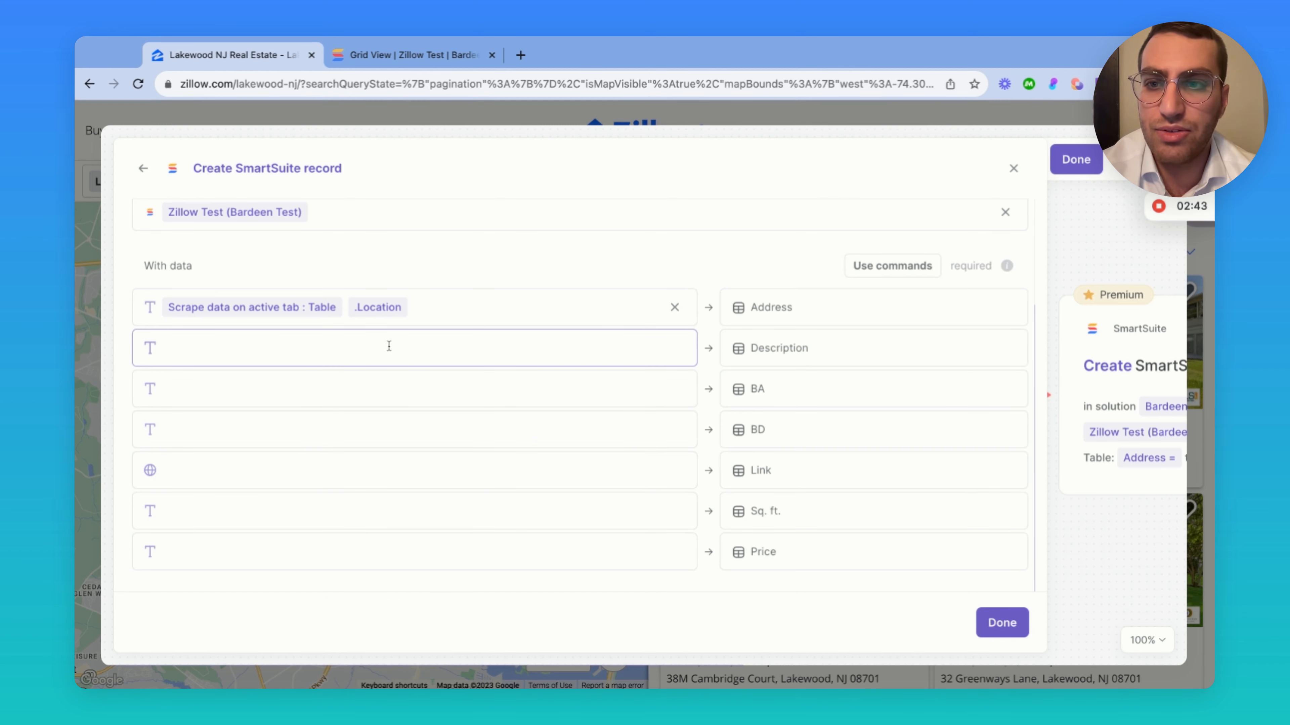
# Map the scraped BA and BD fields into the BA and BD columns
pyautogui.click(384, 392)
pyautogui.click(254, 518)
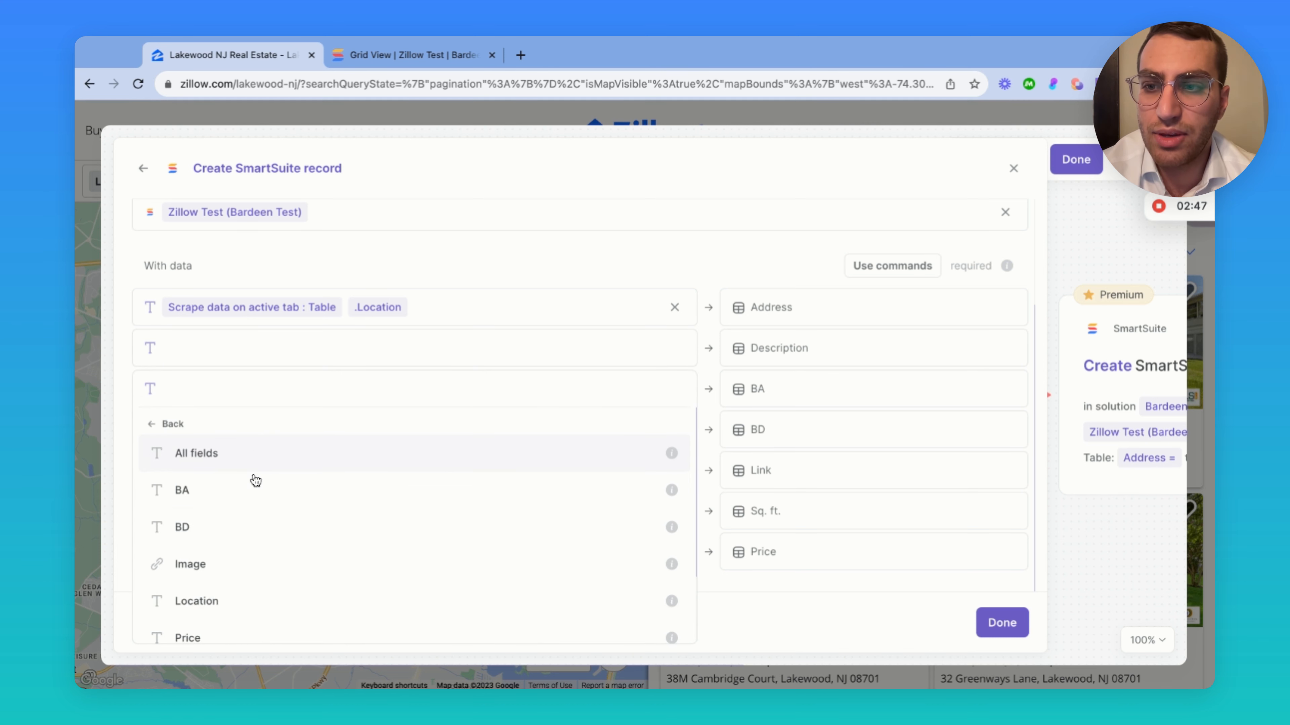
pyautogui.click(256, 491)
pyautogui.click(446, 339)
pyautogui.click(550, 250)
pyautogui.click(340, 418)
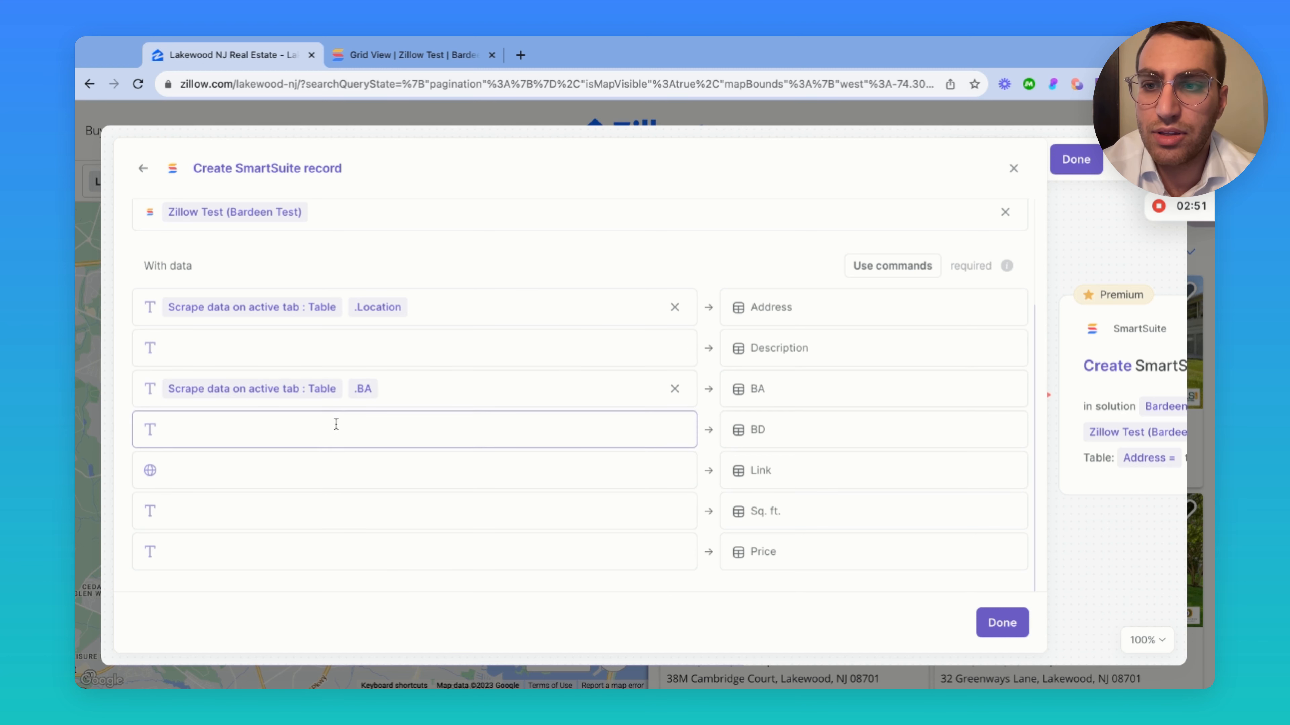
pyautogui.click(262, 556)
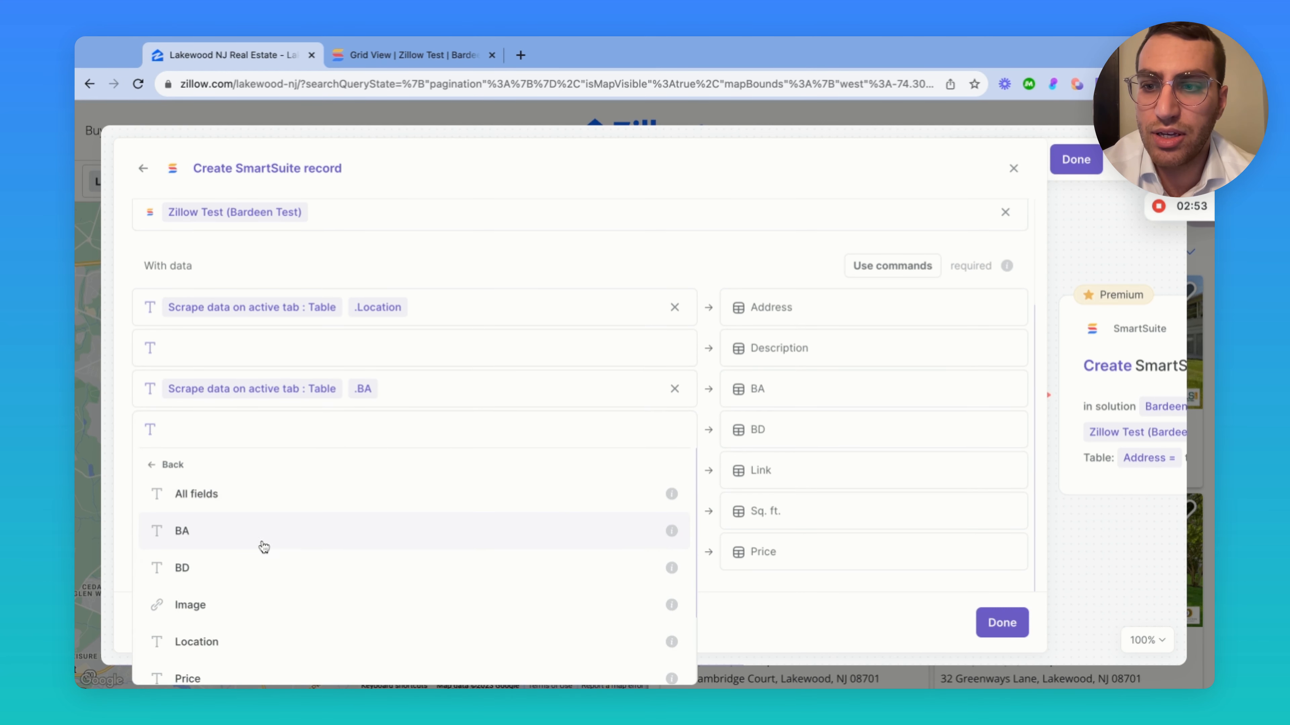
pyautogui.click(259, 565)
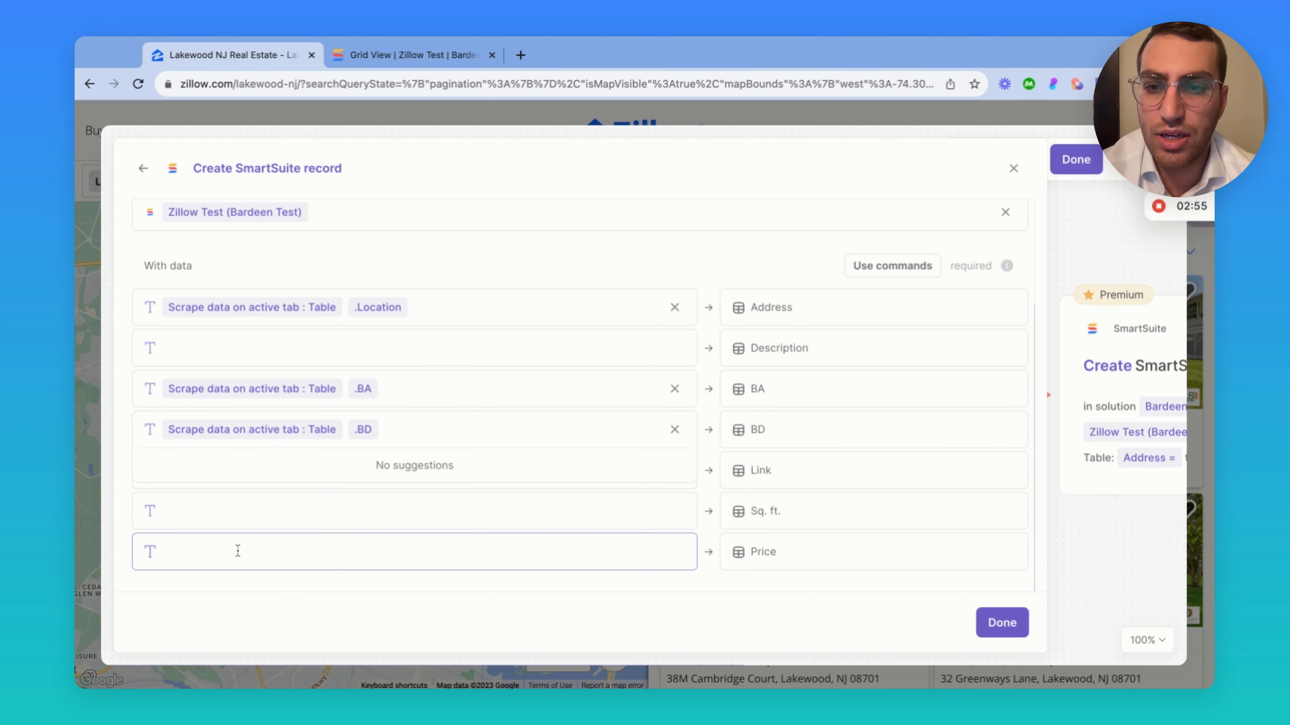
# Map scraped sq. ft. into Sq. ft. and Property URL into Link
pyautogui.click(262, 515)
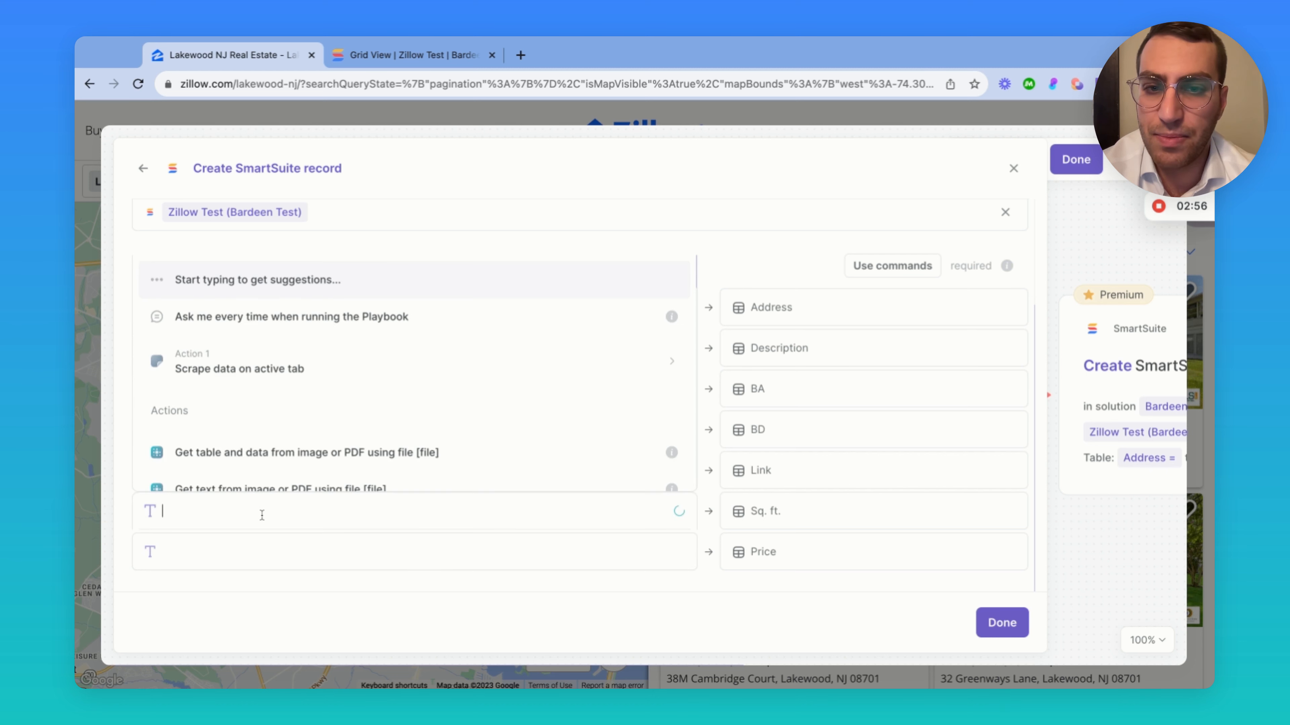
pyautogui.click(273, 370)
pyautogui.scroll(-2, 282, 375)
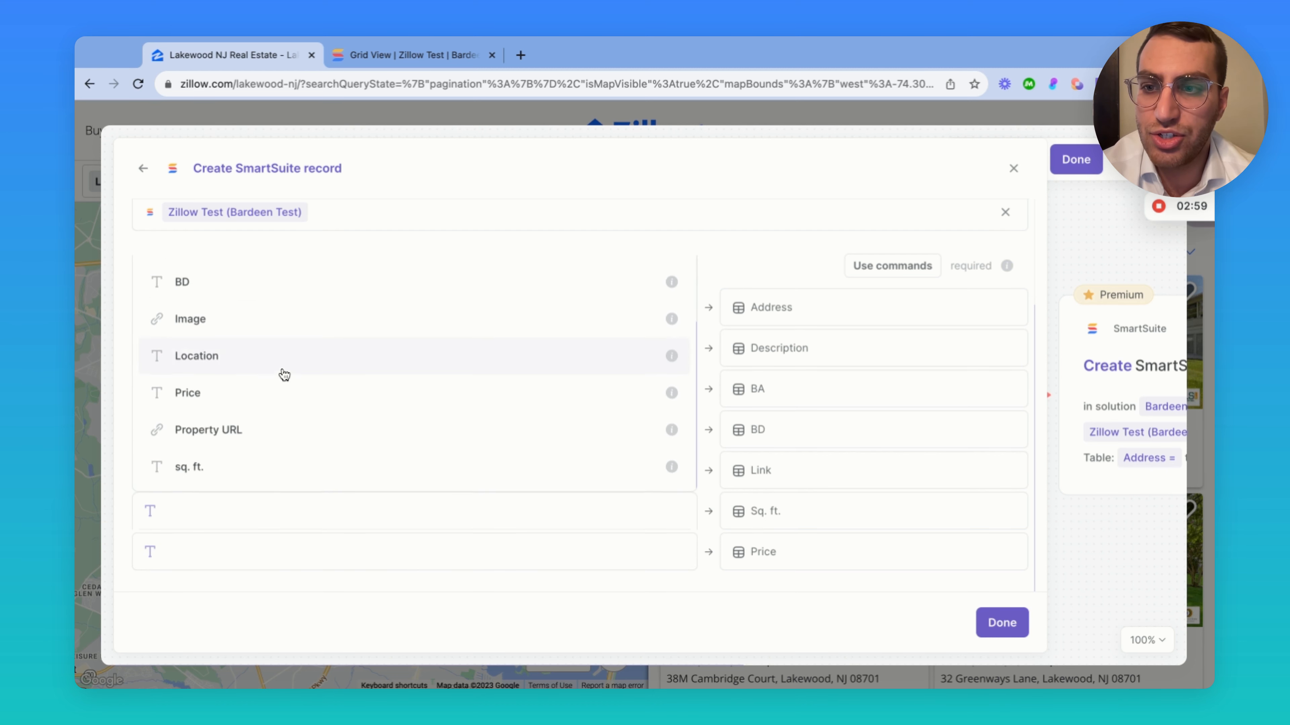
pyautogui.click(251, 480)
pyautogui.click(253, 472)
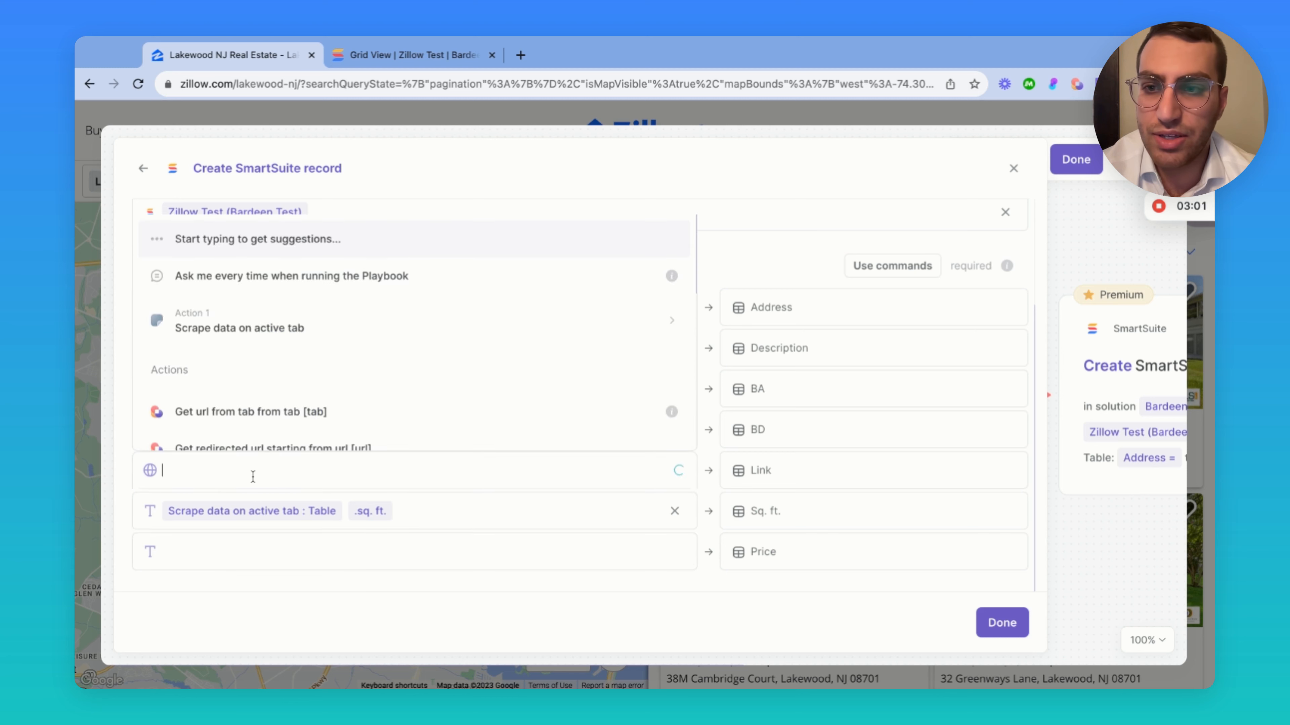
pyautogui.click(290, 328)
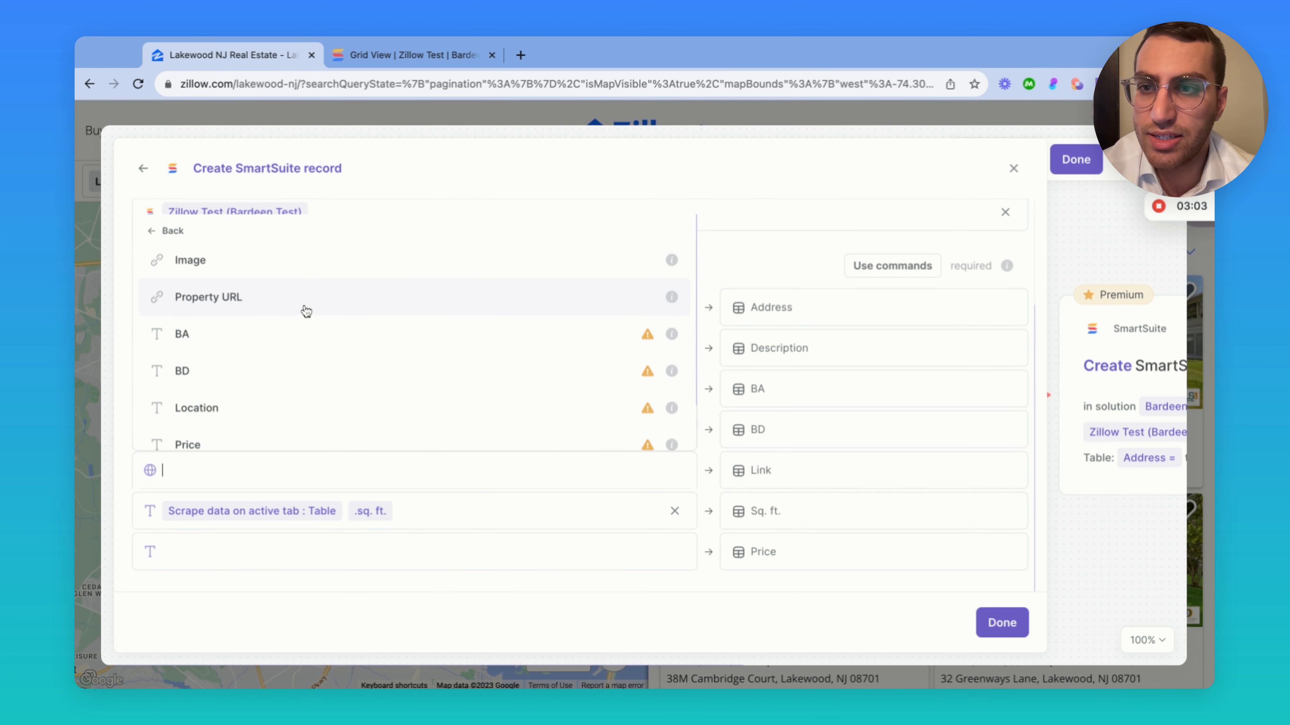
pyautogui.click(292, 299)
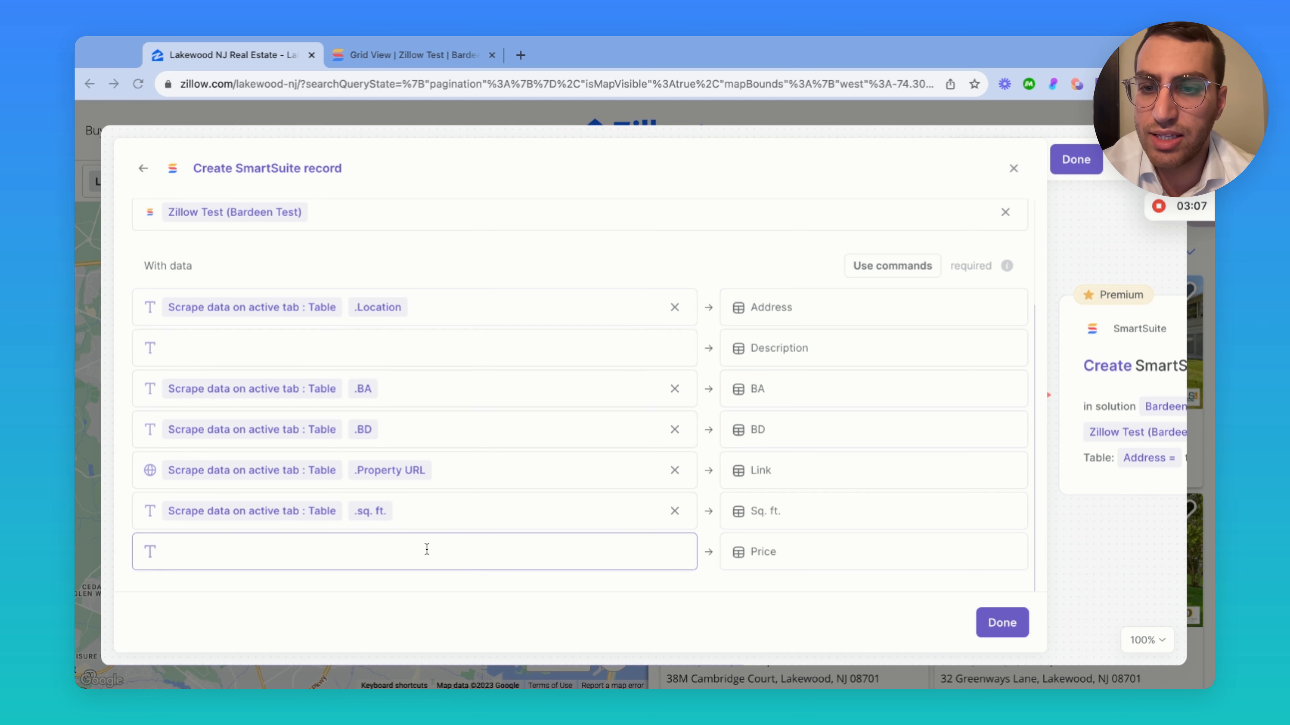
# Map the scraped Price field into the Price column and finish the step with Done
pyautogui.click(381, 552)
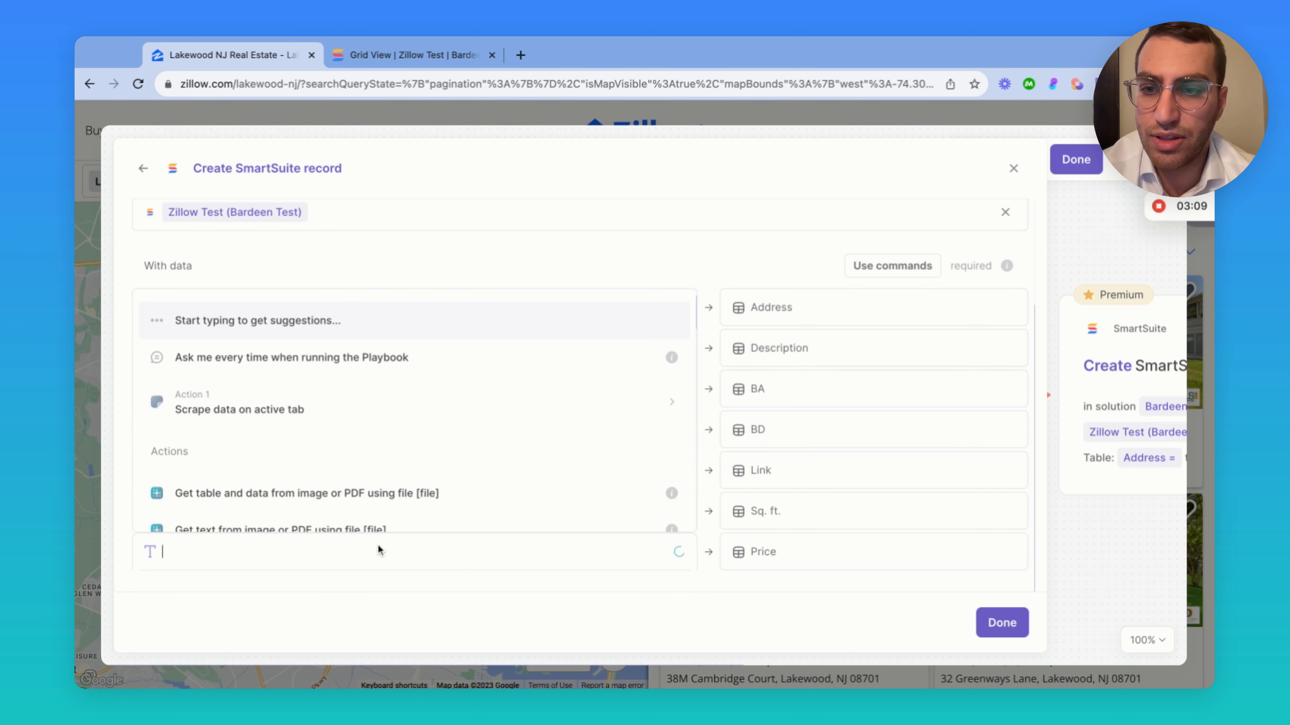
pyautogui.click(353, 407)
pyautogui.scroll(-2, 351, 406)
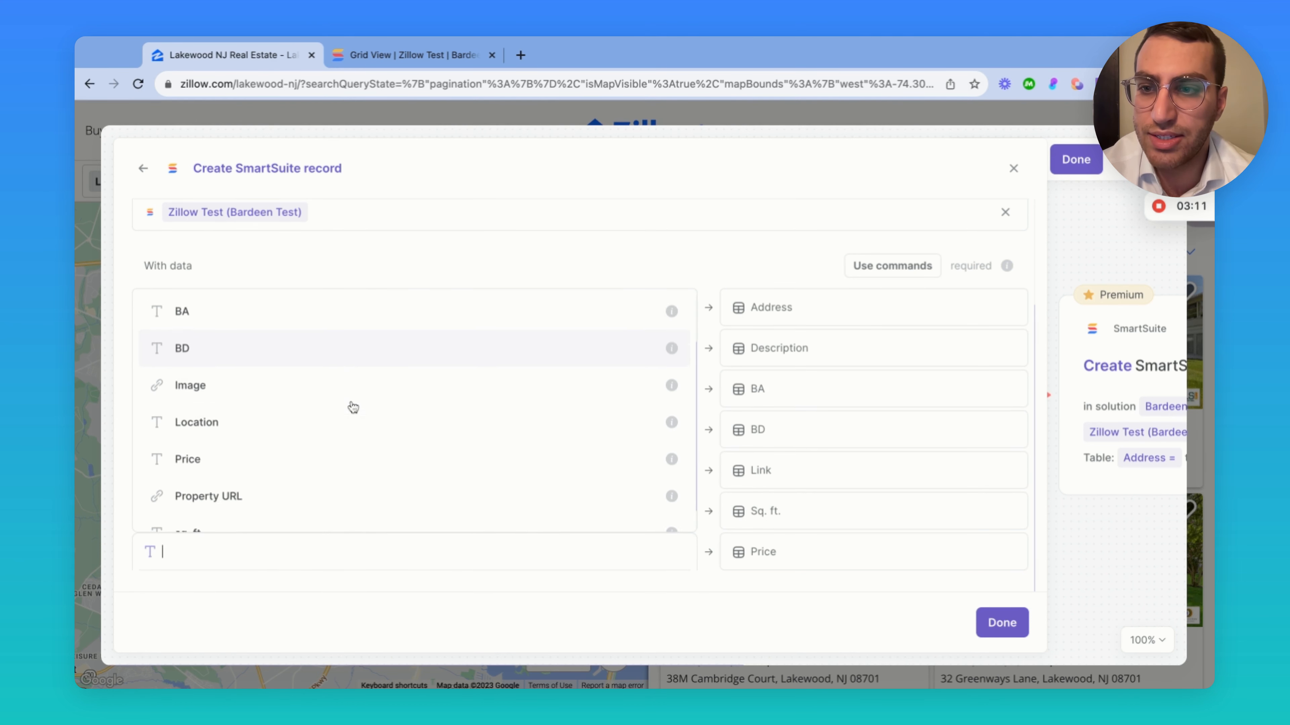
pyautogui.click(330, 432)
pyautogui.click(722, 252)
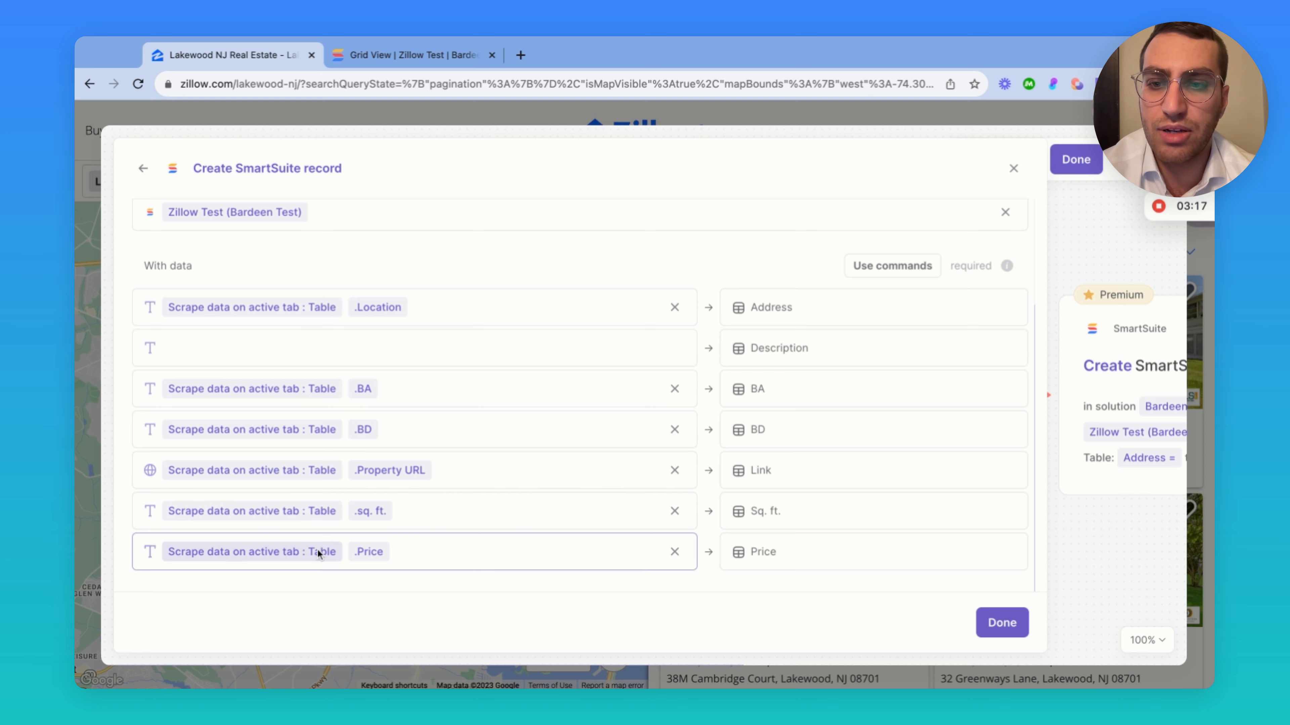
pyautogui.click(1002, 622)
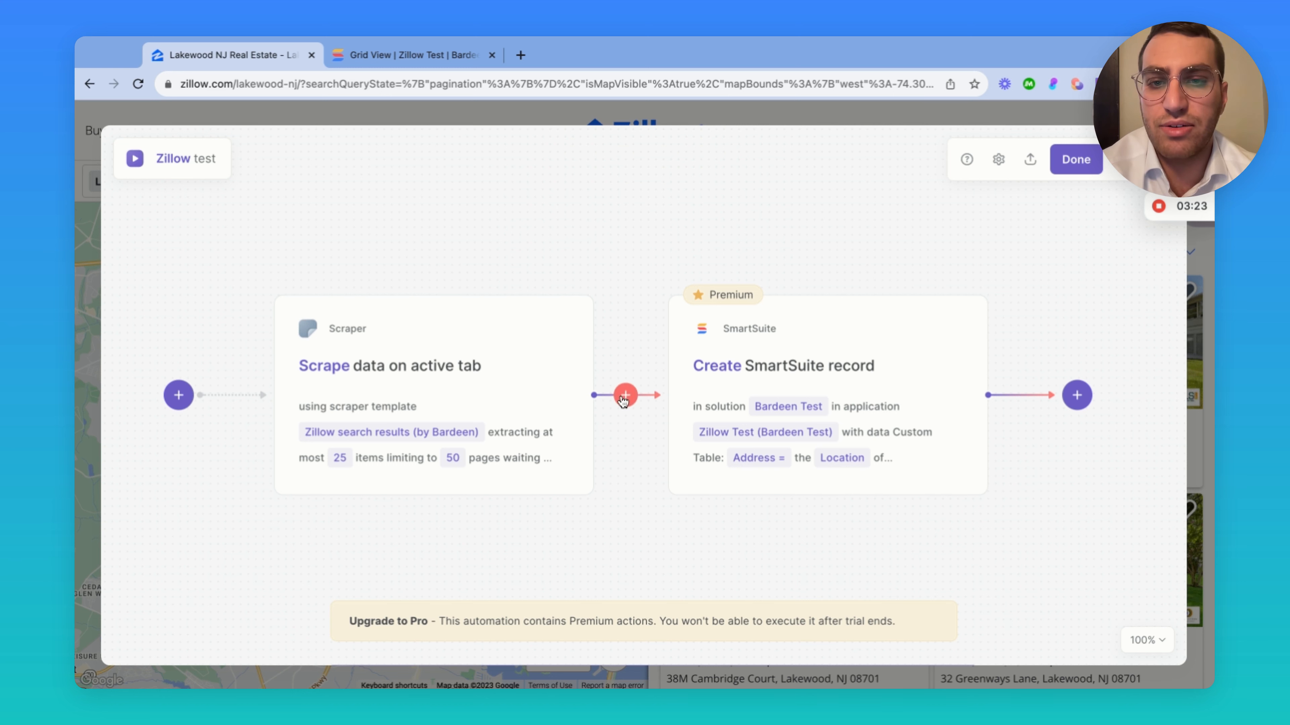
pyautogui.click(622, 398)
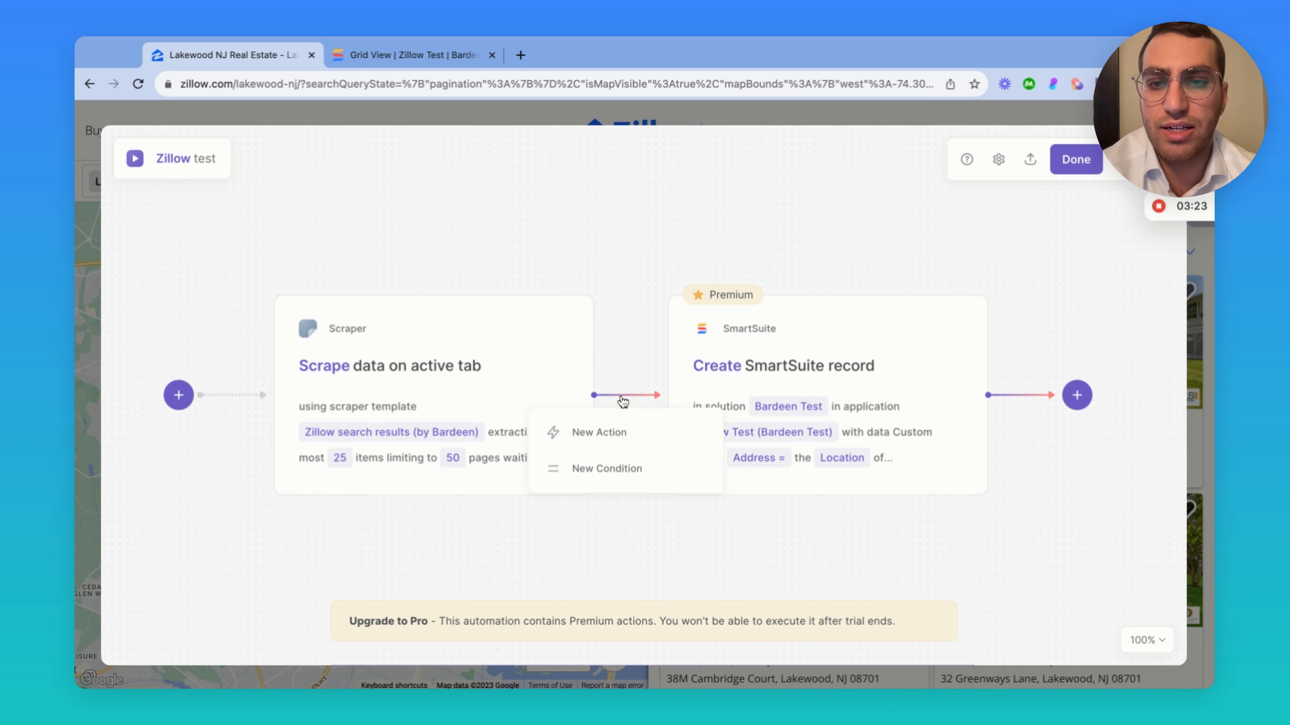
pyautogui.click(604, 438)
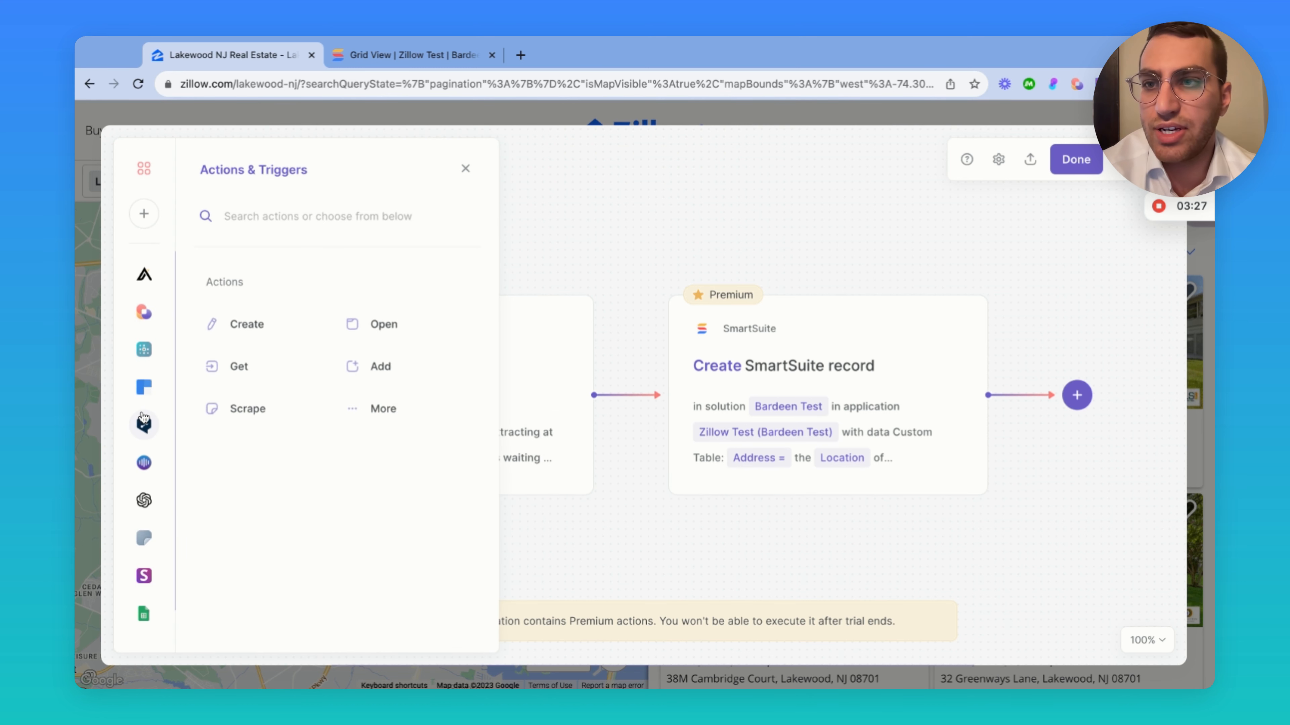
pyautogui.click(143, 213)
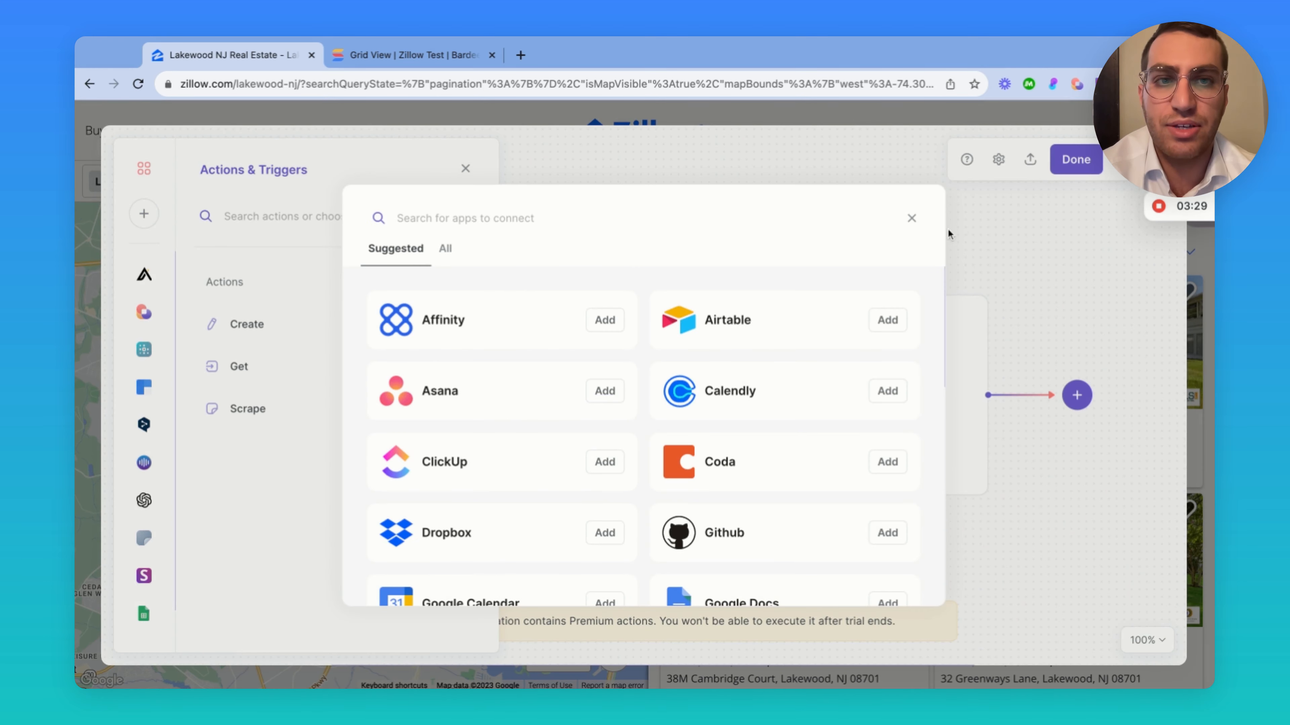
pyautogui.click(911, 218)
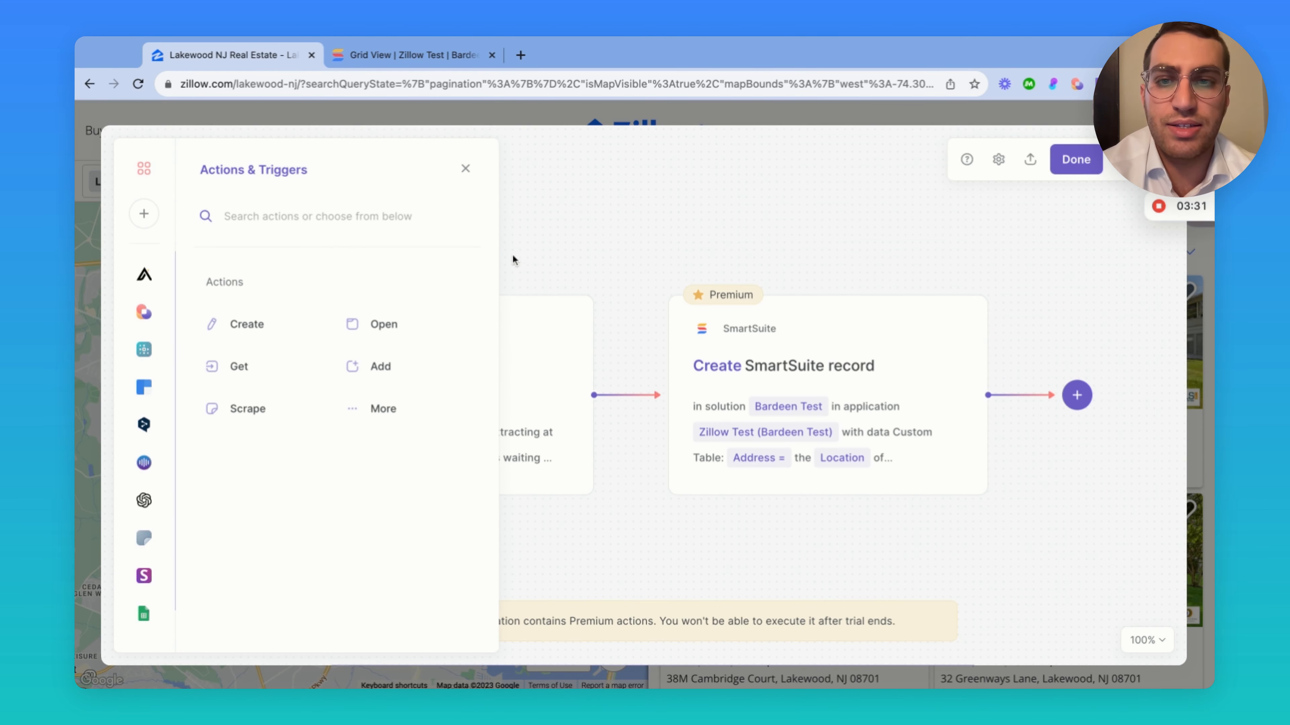
pyautogui.click(466, 168)
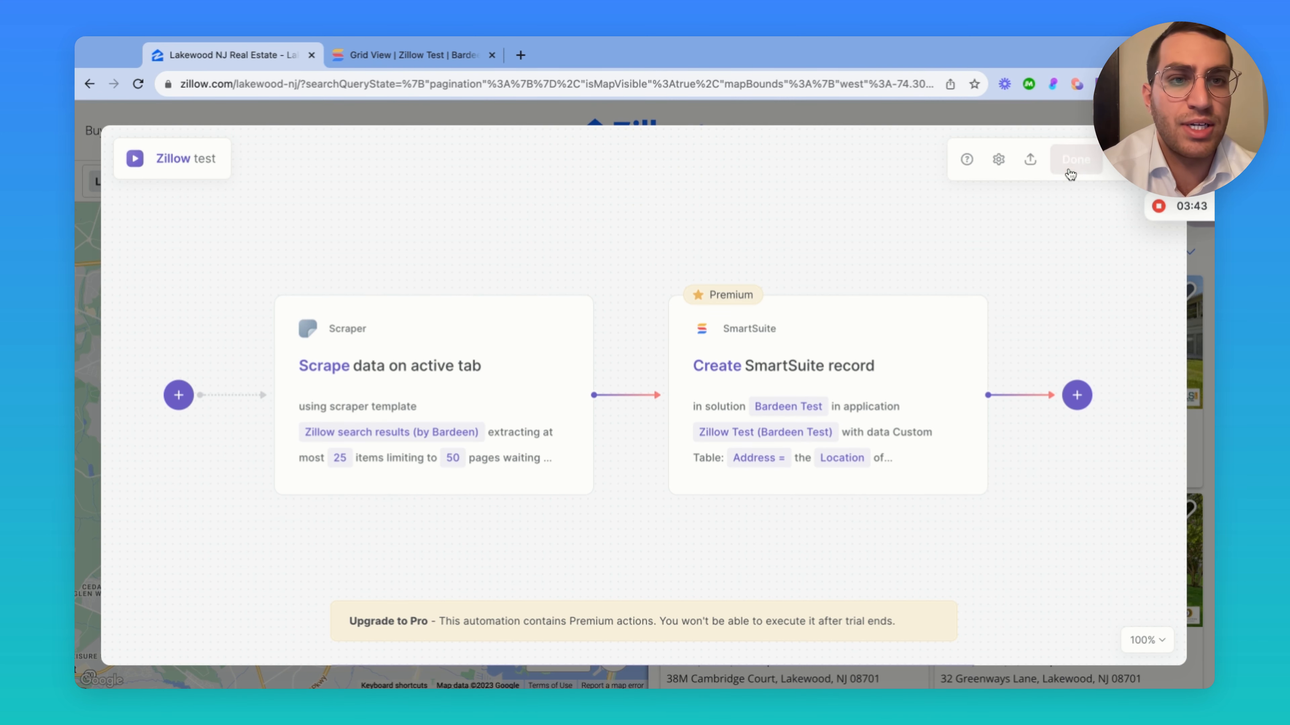
# Save and run the Zillow playbook to scrape 25 Lakewood listings, then go to the SmartSuite tab
pyautogui.click(1074, 160)
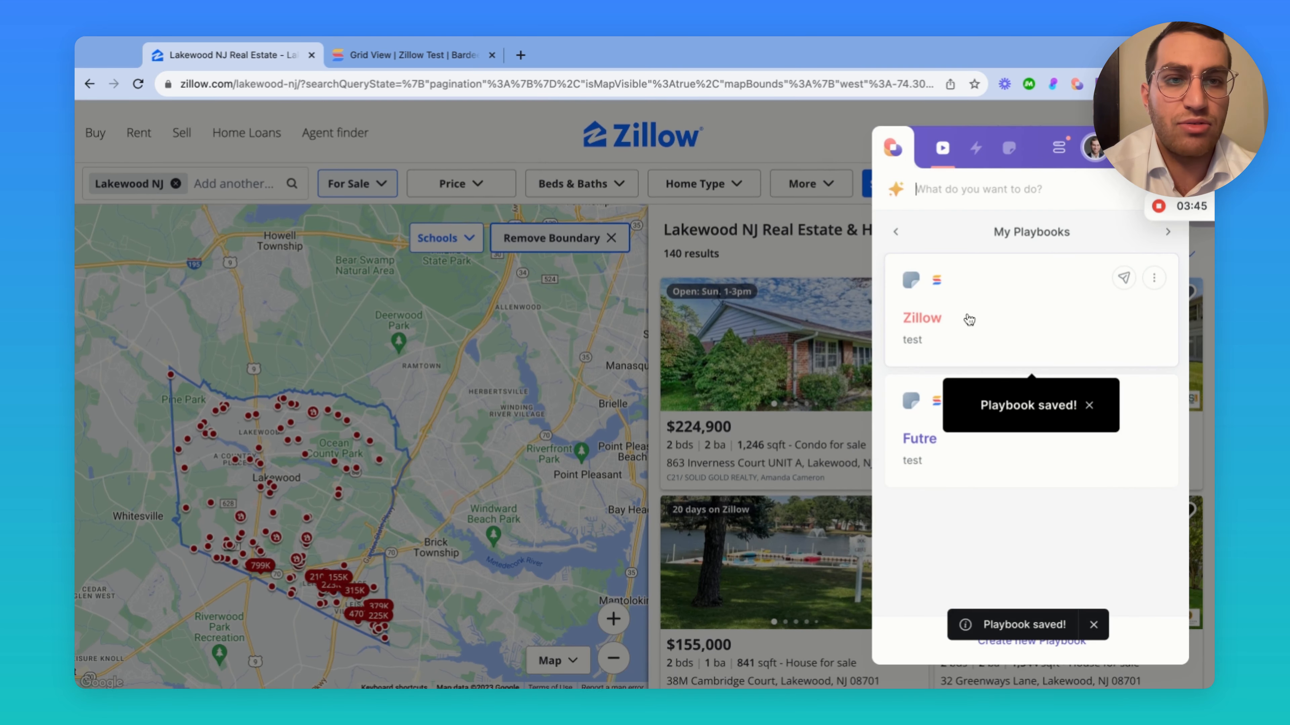
pyautogui.click(1006, 319)
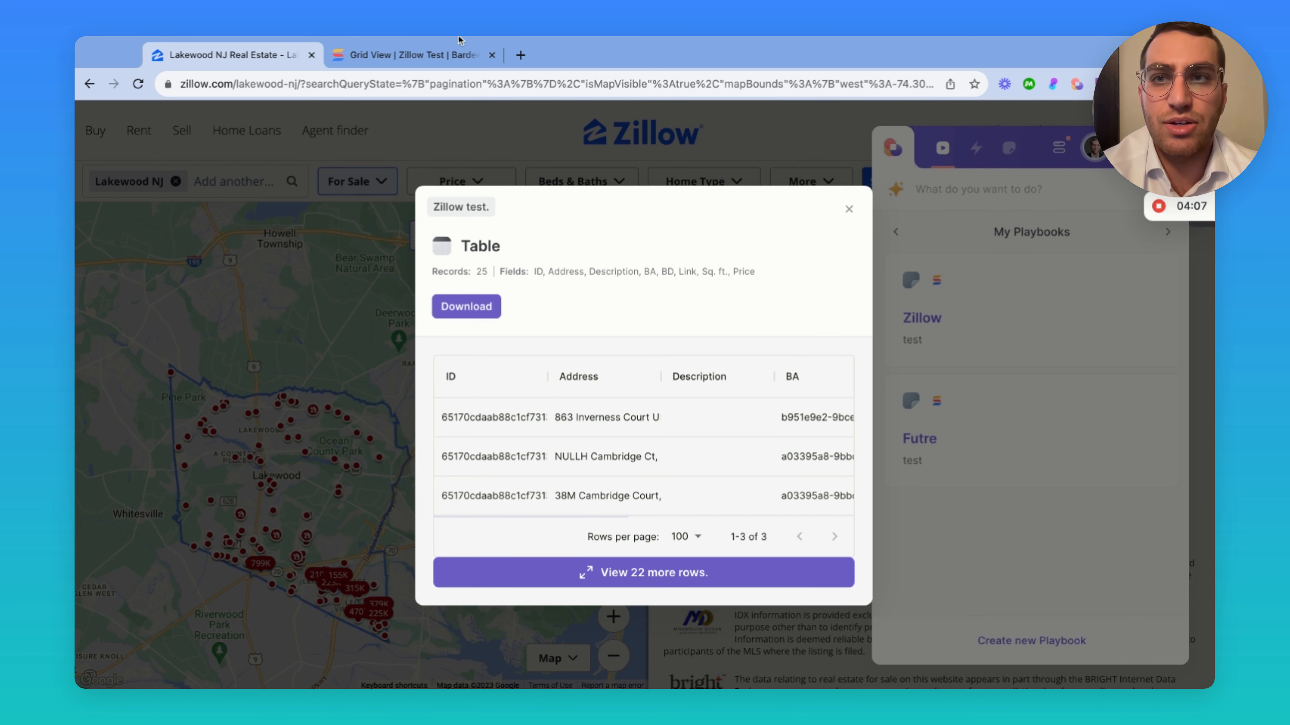
pyautogui.click(417, 55)
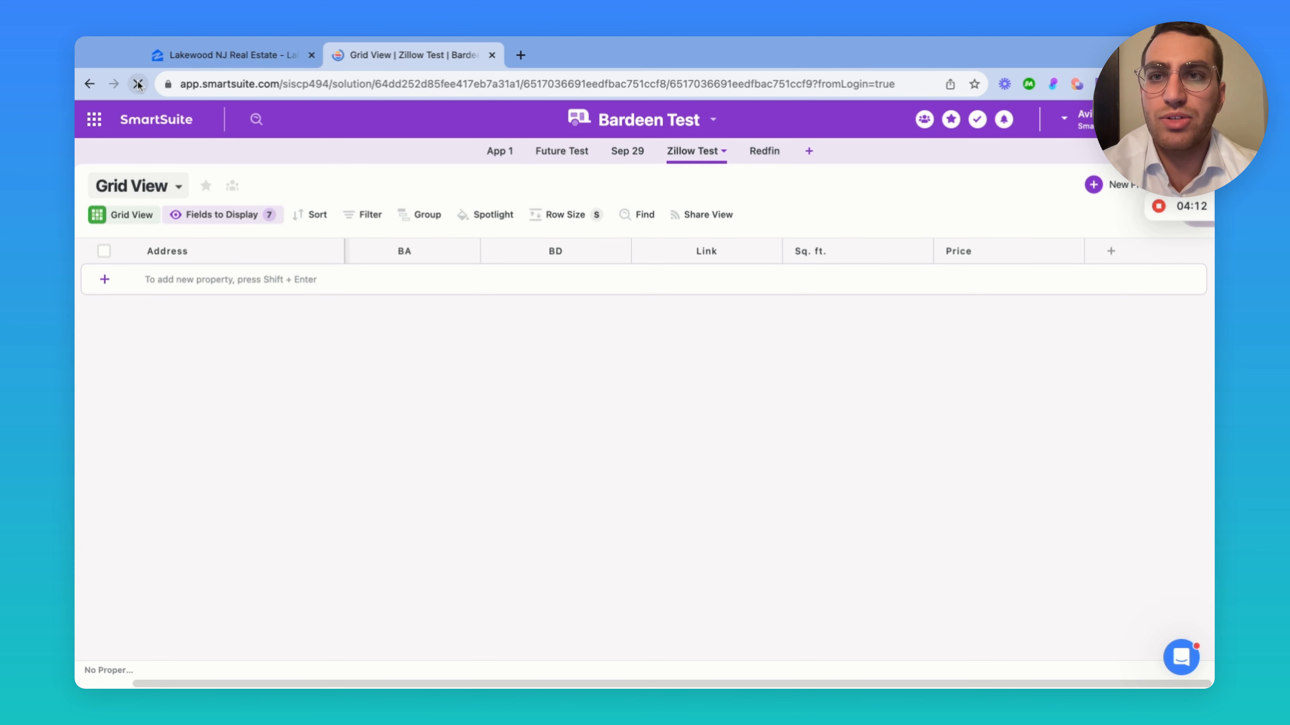
# Reload the Zillow Test grid and widen the Address column to show full addresses
pyautogui.click(138, 85)
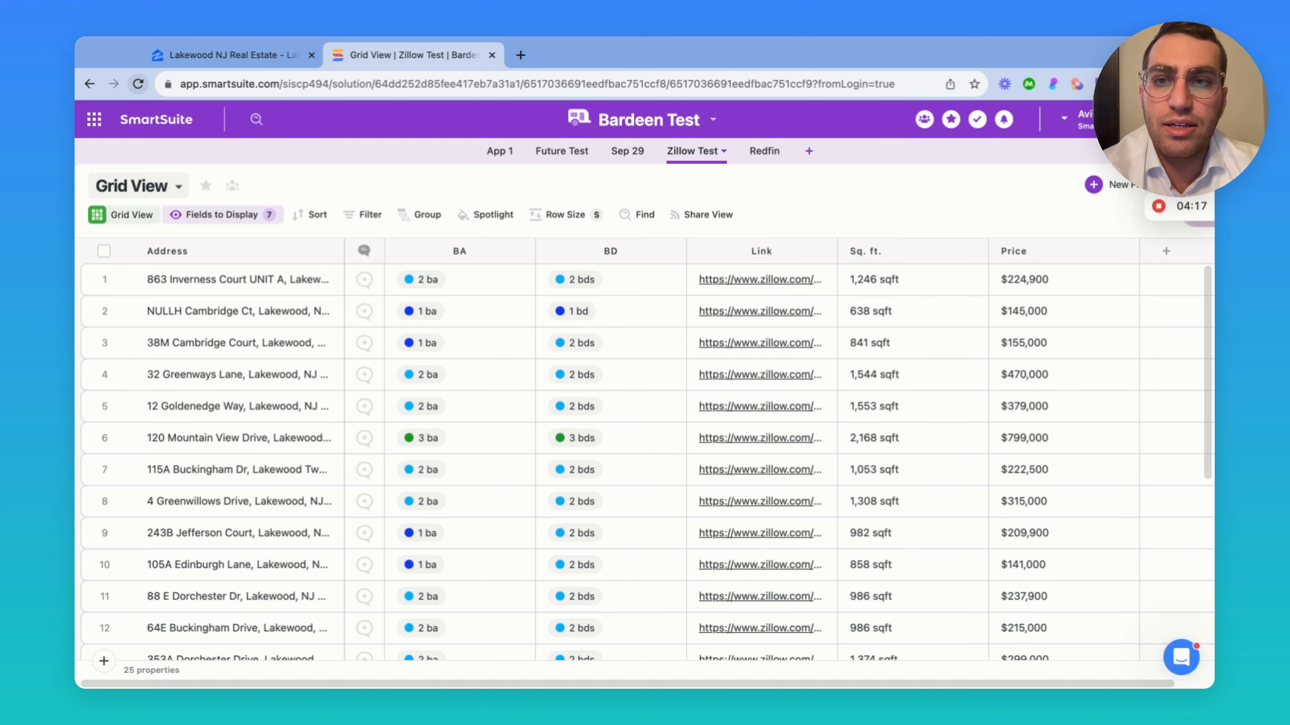
pyautogui.scroll(-10, 213, 354)
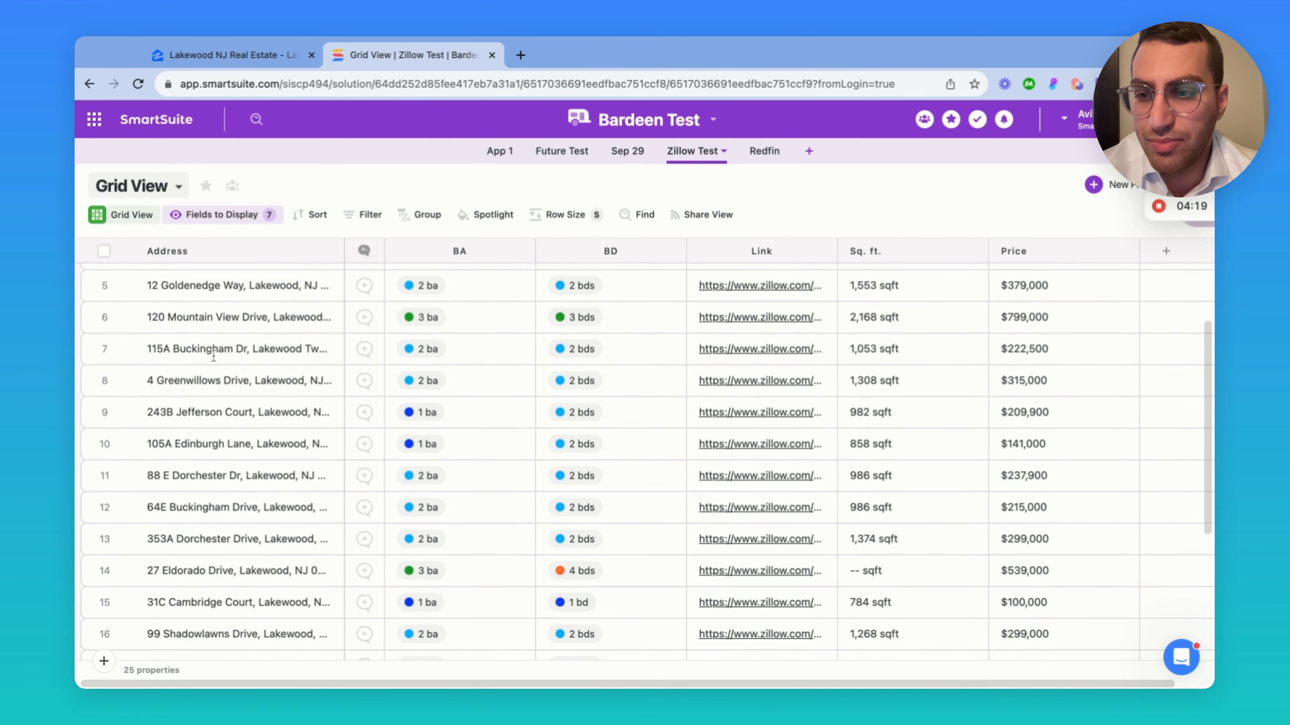
pyautogui.scroll(10, 213, 355)
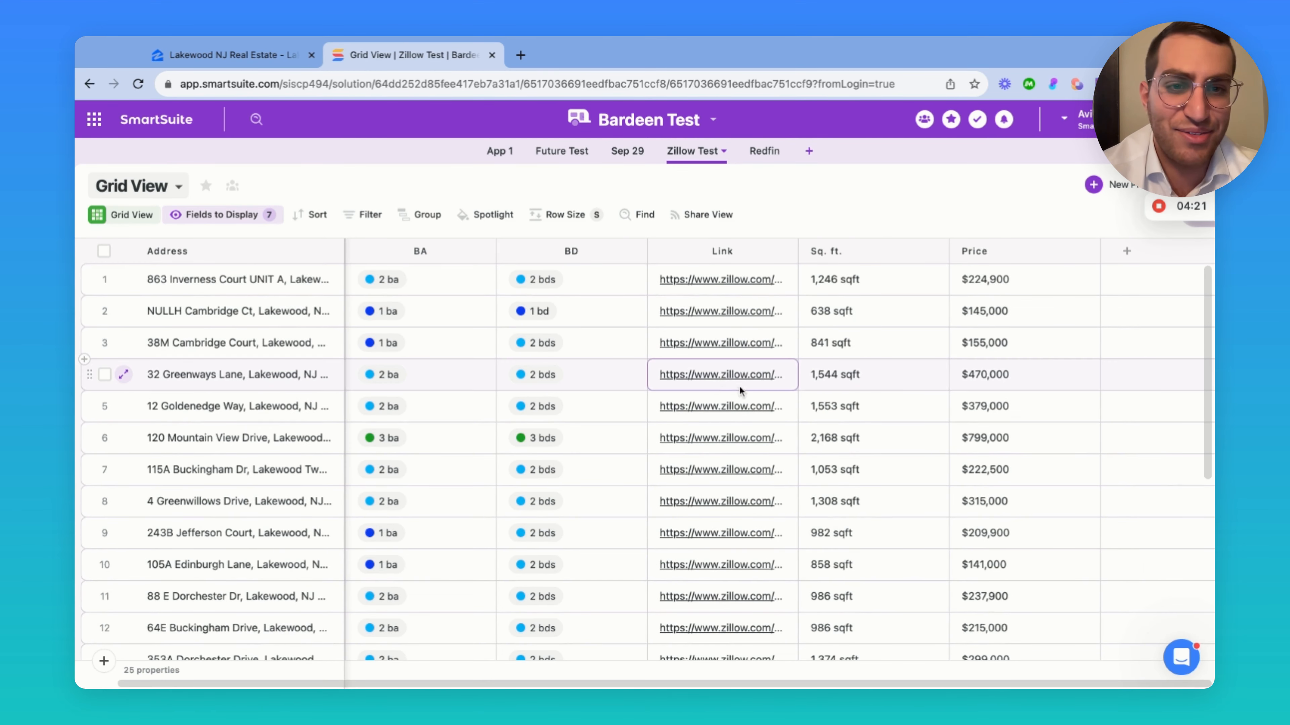
pyautogui.hscroll(-1, 741, 396)
pyautogui.click(392, 455)
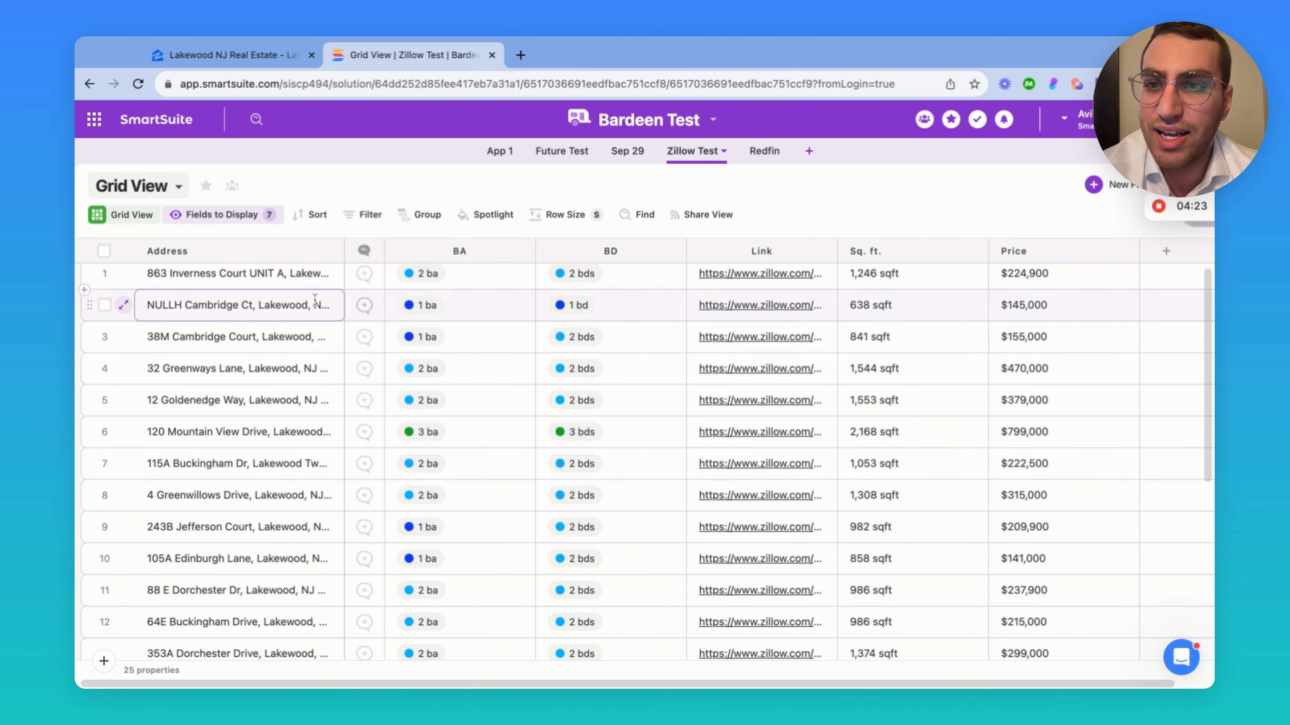
pyautogui.moveTo(343, 252); pyautogui.dragTo(488, 252)
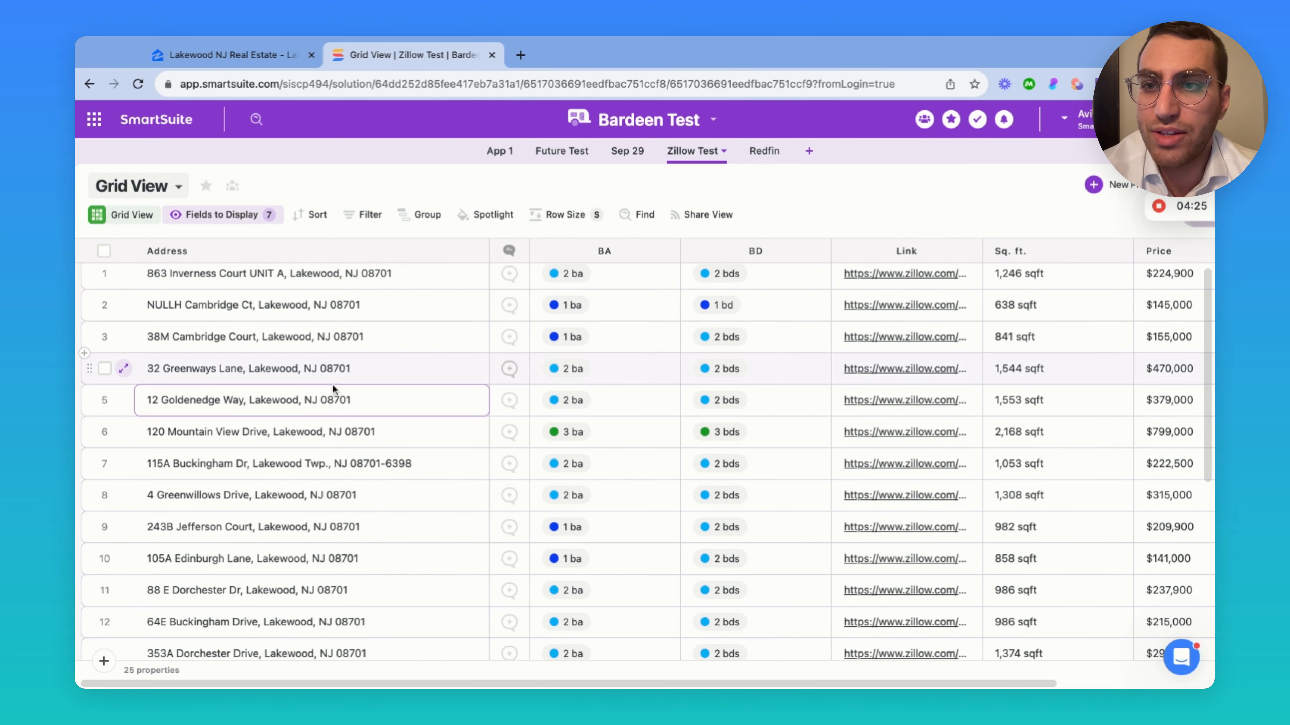
pyautogui.hscroll(1, 203, 386)
# Close Bardeen's scraped results table on the Zillow tab and return to SmartSuite
pyautogui.click(266, 52)
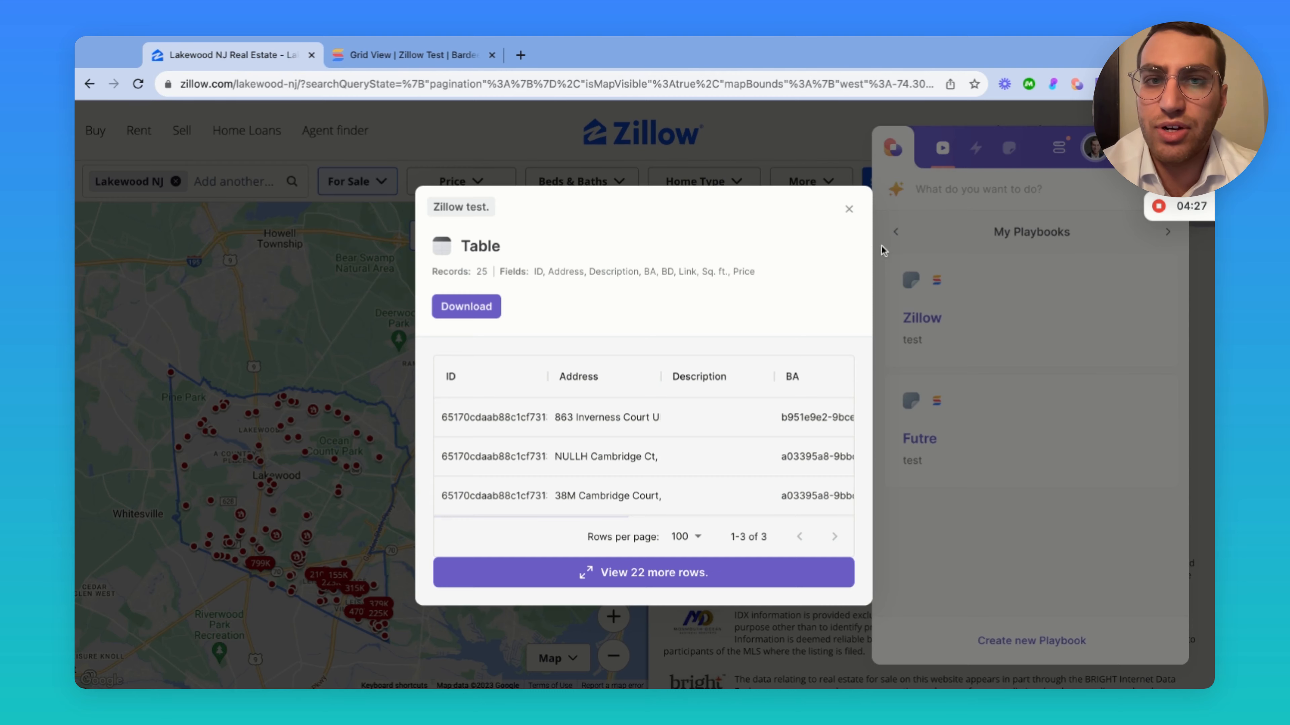
pyautogui.click(848, 208)
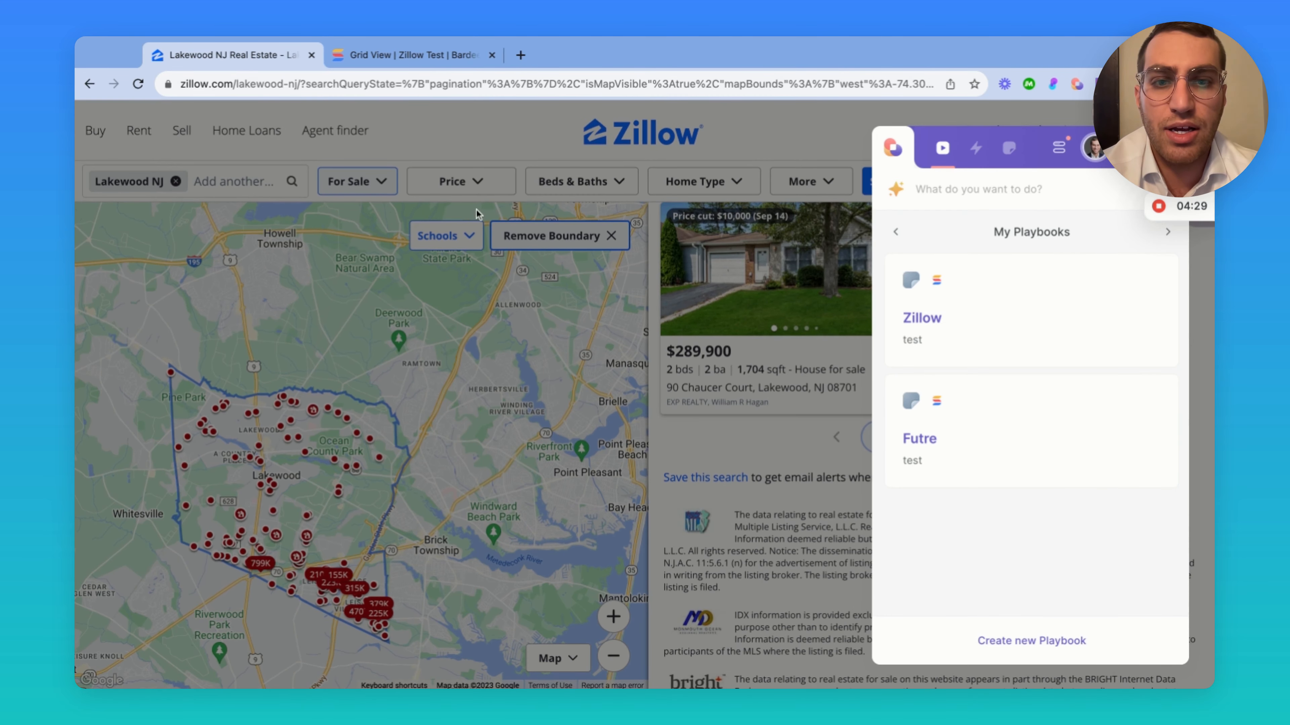
pyautogui.click(446, 54)
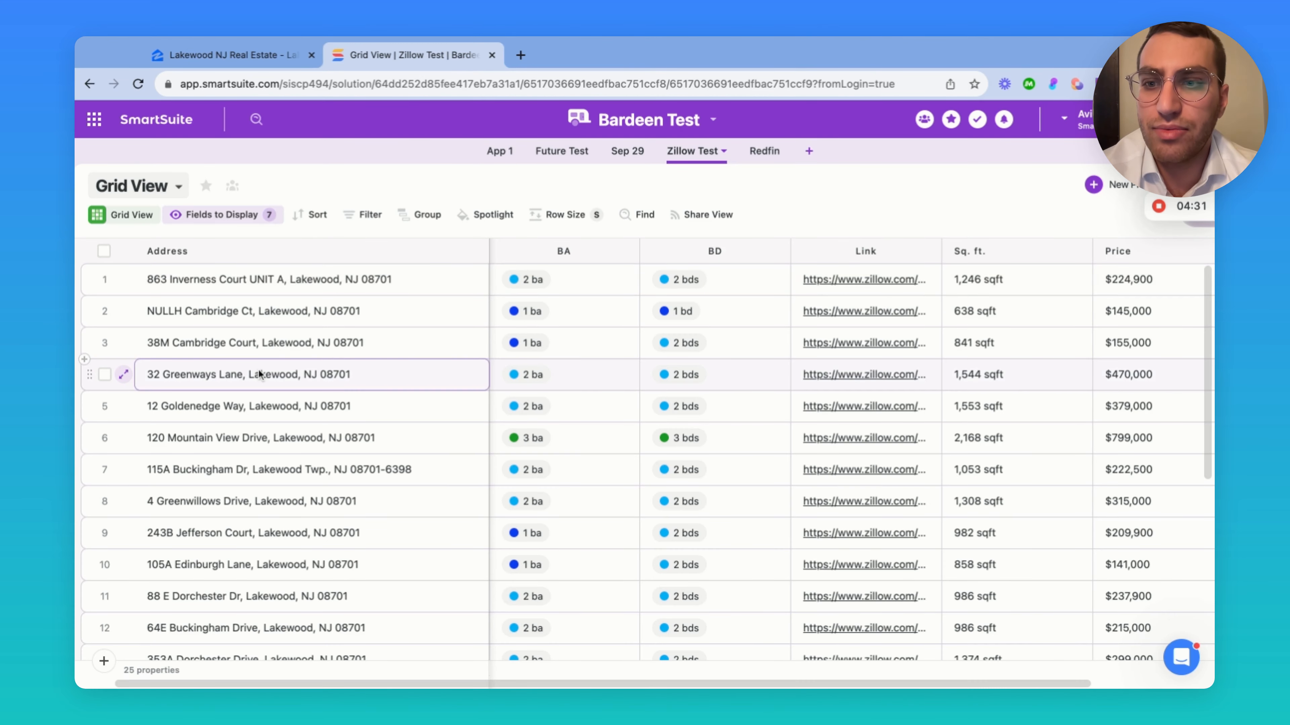
pyautogui.scroll(-10, 259, 375)
pyautogui.scroll(10, 259, 374)
pyautogui.click(648, 337)
pyautogui.scroll(-5, 635, 264)
pyautogui.click(633, 288)
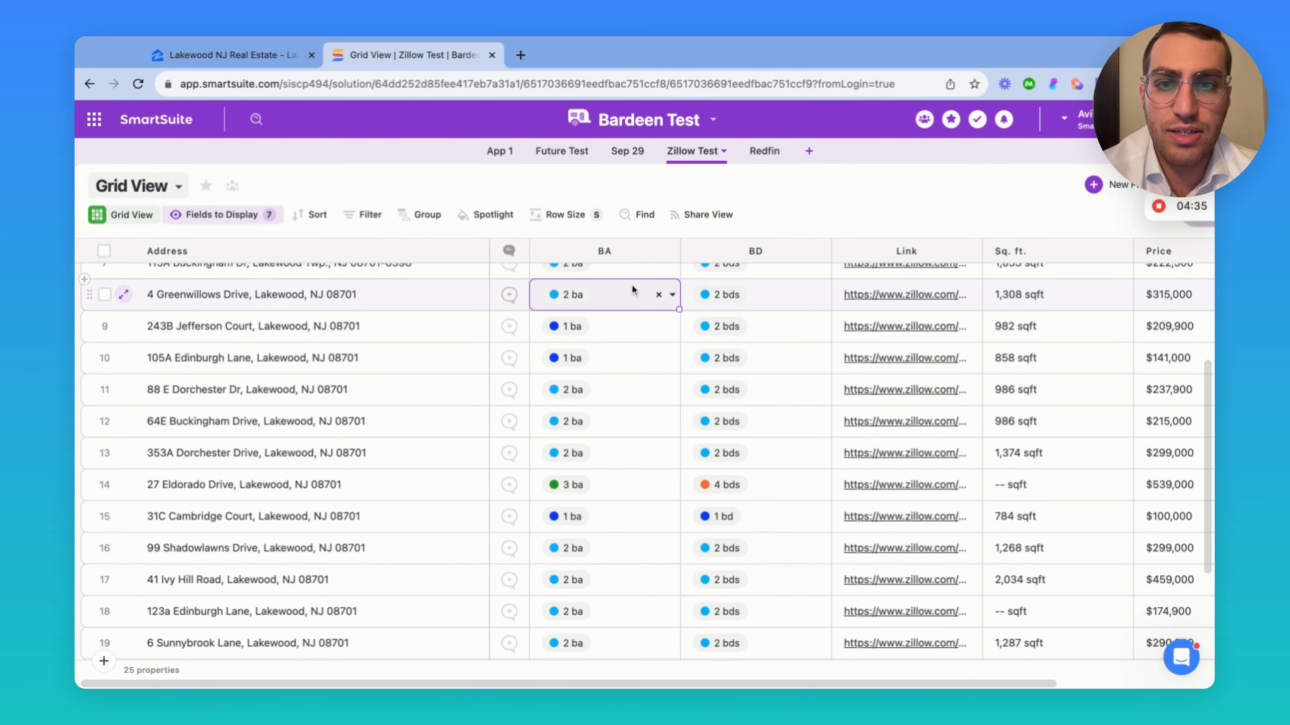
pyautogui.click(632, 290)
pyautogui.press('Escape')
pyautogui.click(778, 303)
pyautogui.click(779, 305)
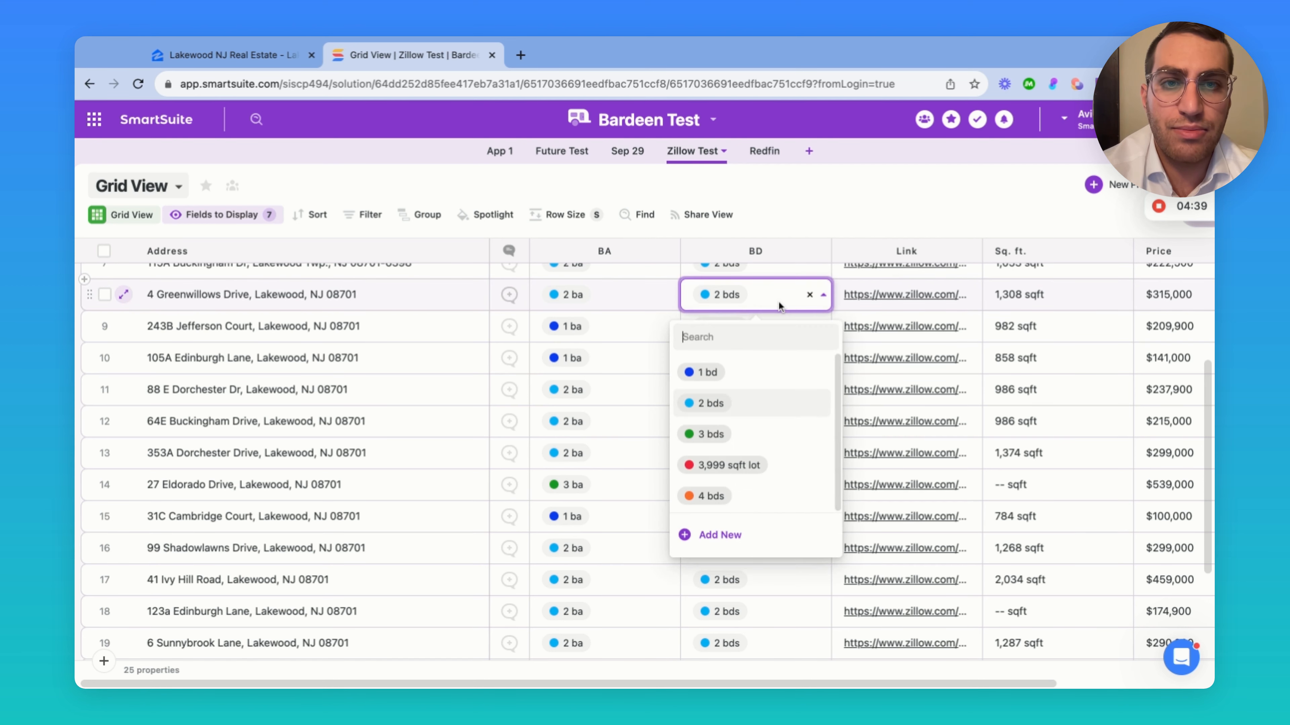
pyautogui.click(775, 215)
# Widen the Link column so the full Zillow URLs are visible
pyautogui.scroll(-2, 749, 369)
pyautogui.hscroll(3, 749, 369)
pyautogui.scroll(5, 747, 369)
pyautogui.hscroll(-1, 747, 370)
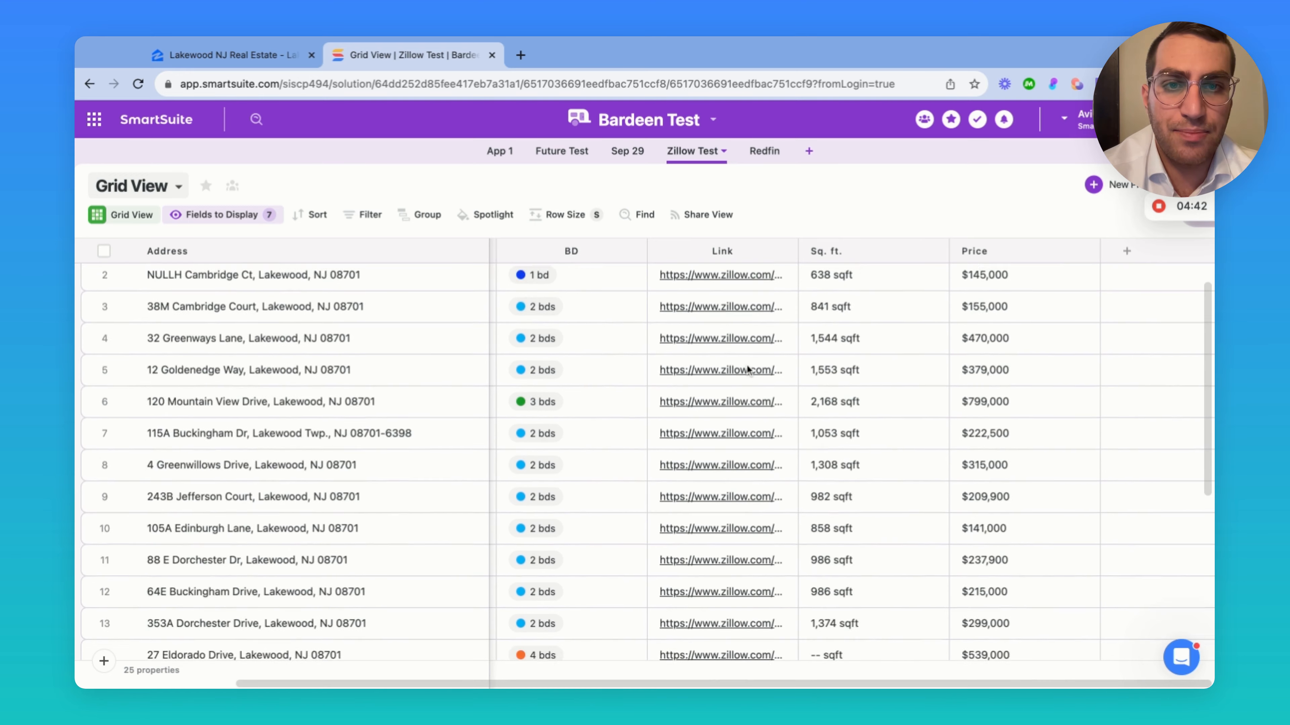
pyautogui.moveTo(799, 244); pyautogui.dragTo(951, 241)
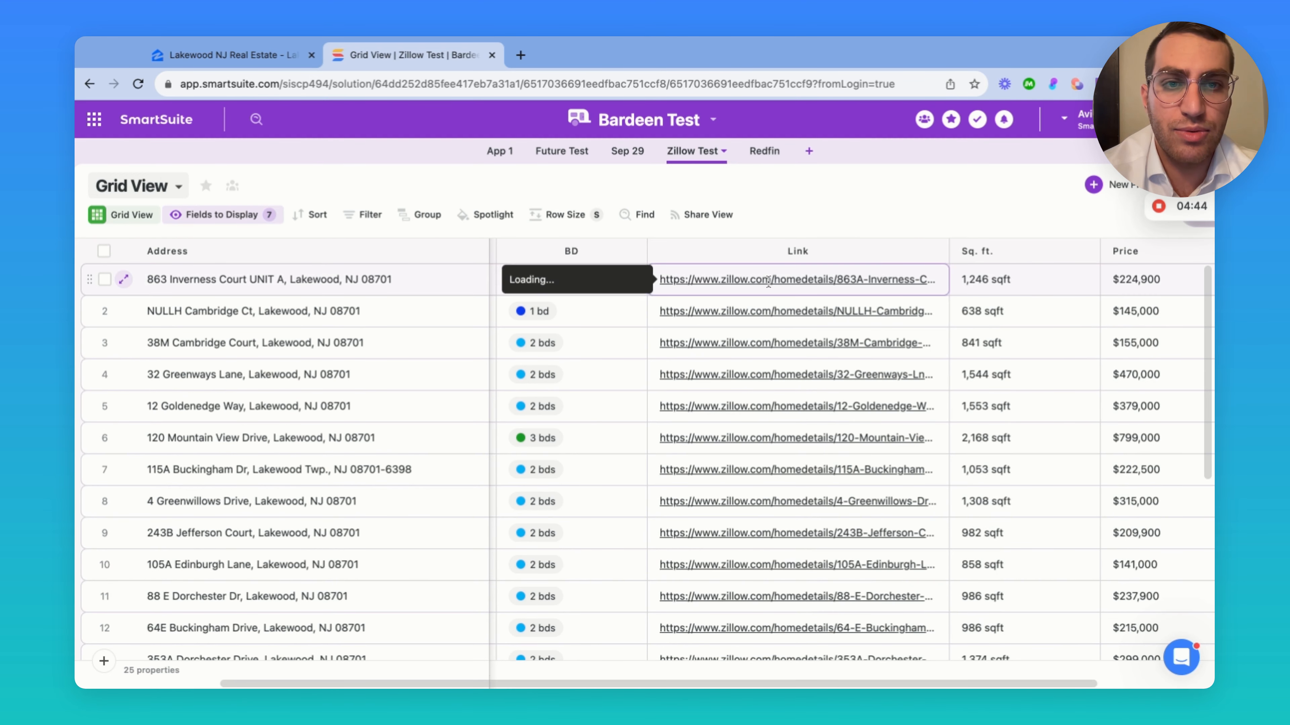
pyautogui.click(243, 280)
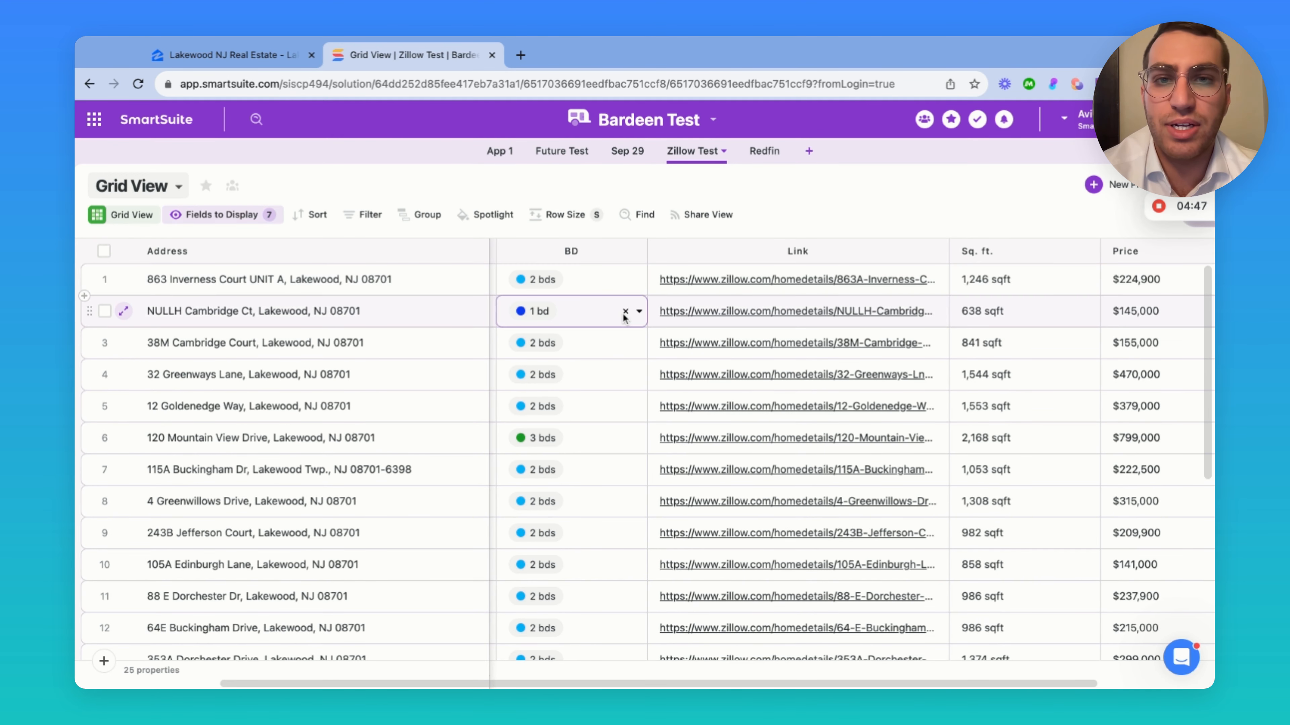
pyautogui.click(721, 280)
pyautogui.click(213, 282)
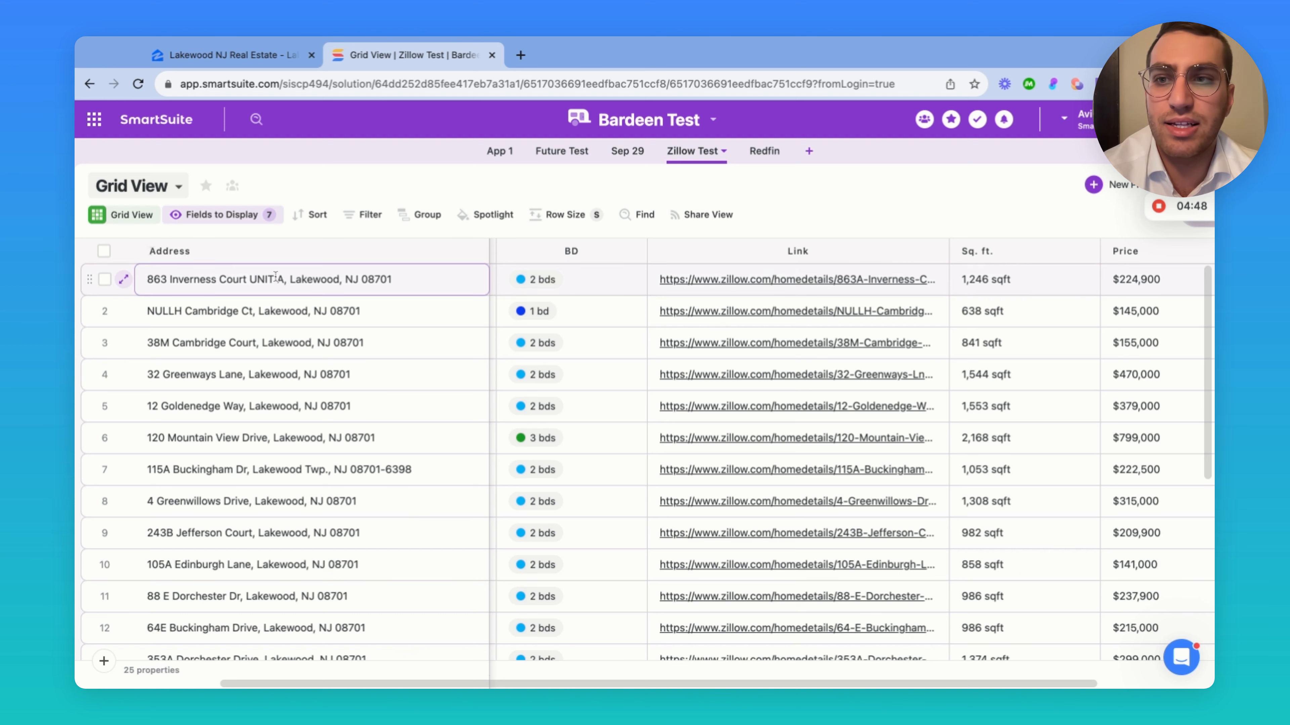
pyautogui.click(368, 355)
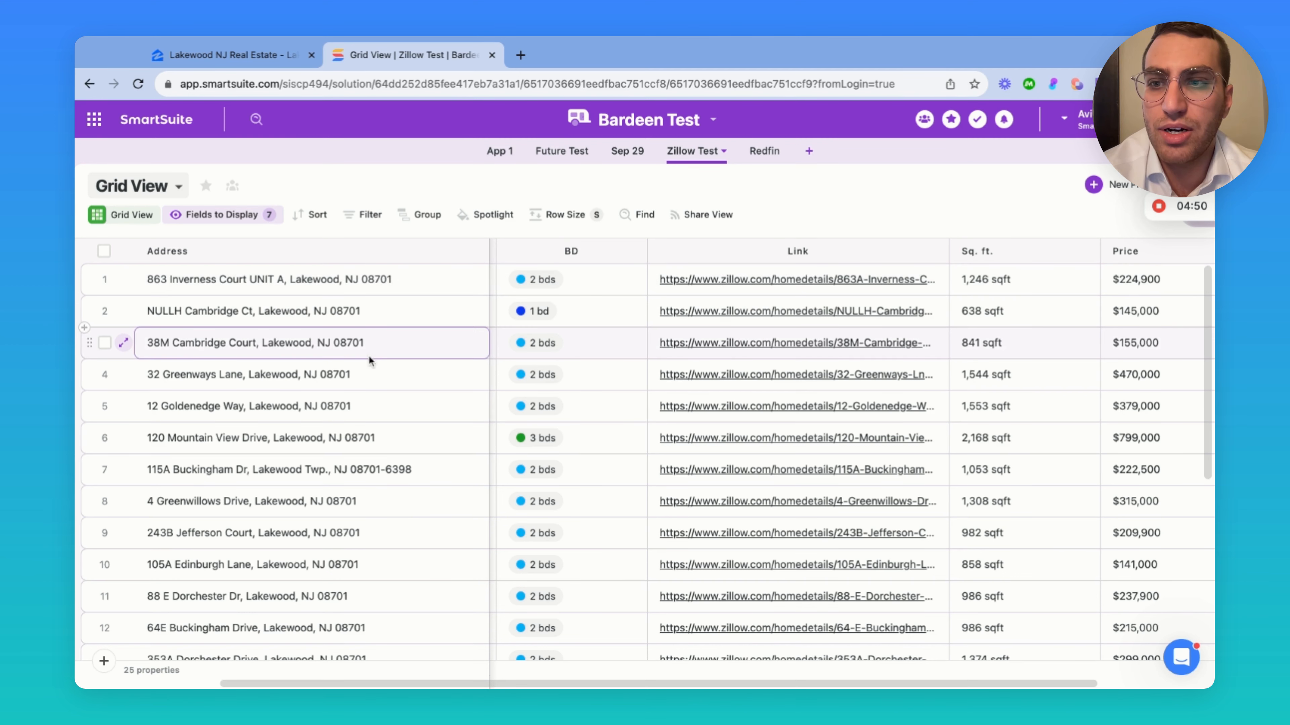
pyautogui.click(711, 344)
pyautogui.click(717, 352)
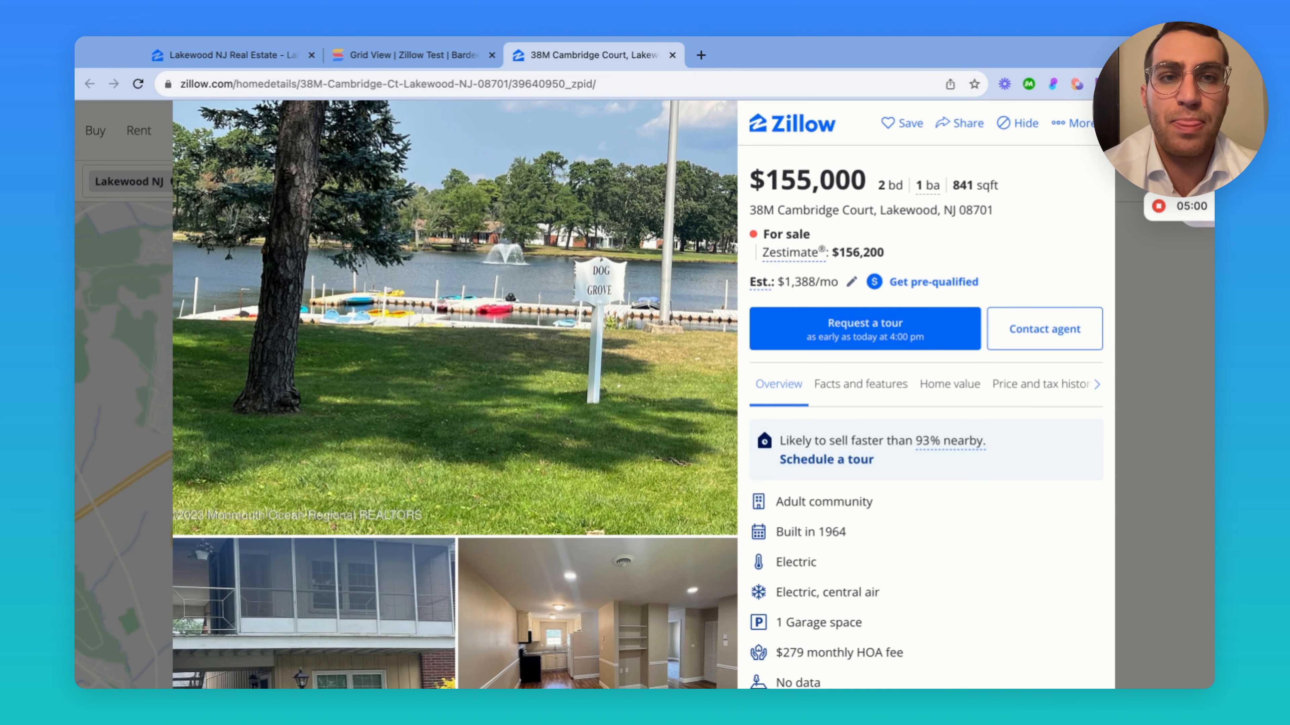
pyautogui.click(402, 58)
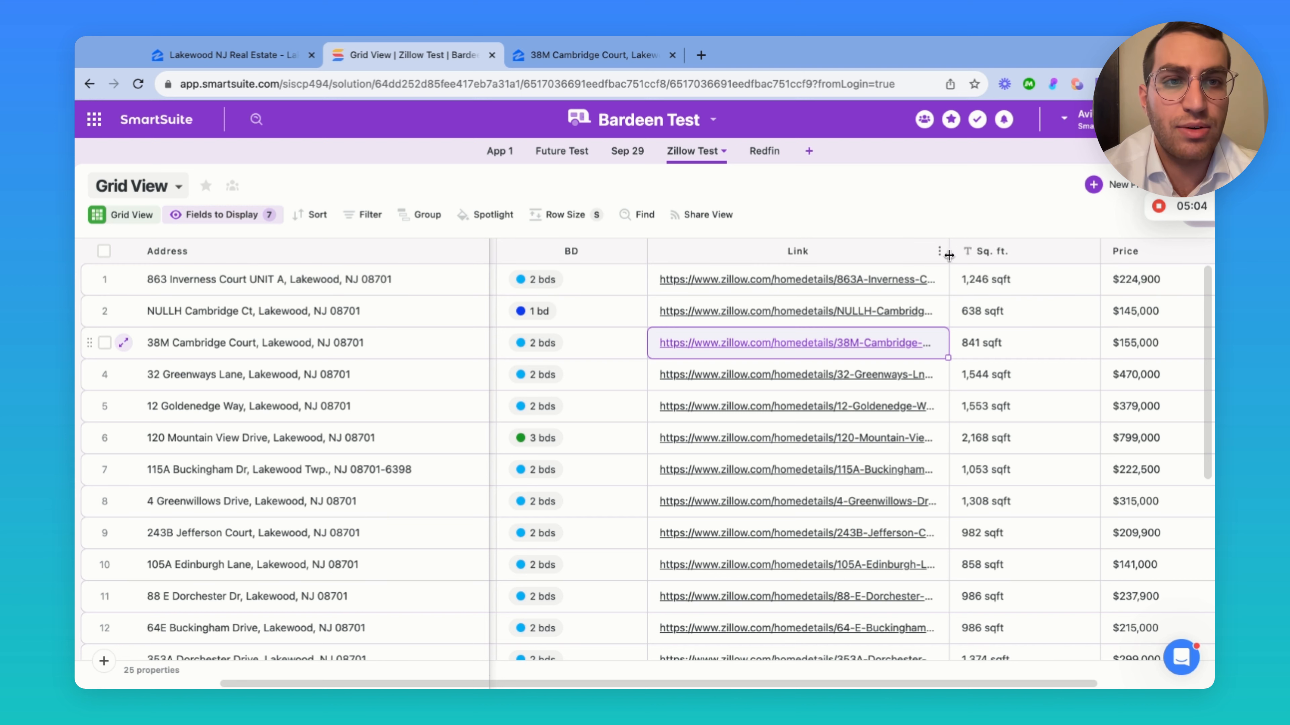
# Narrow the Link column, then review the 25 rows and the first listing's price
pyautogui.moveTo(947, 252); pyautogui.dragTo(837, 252)
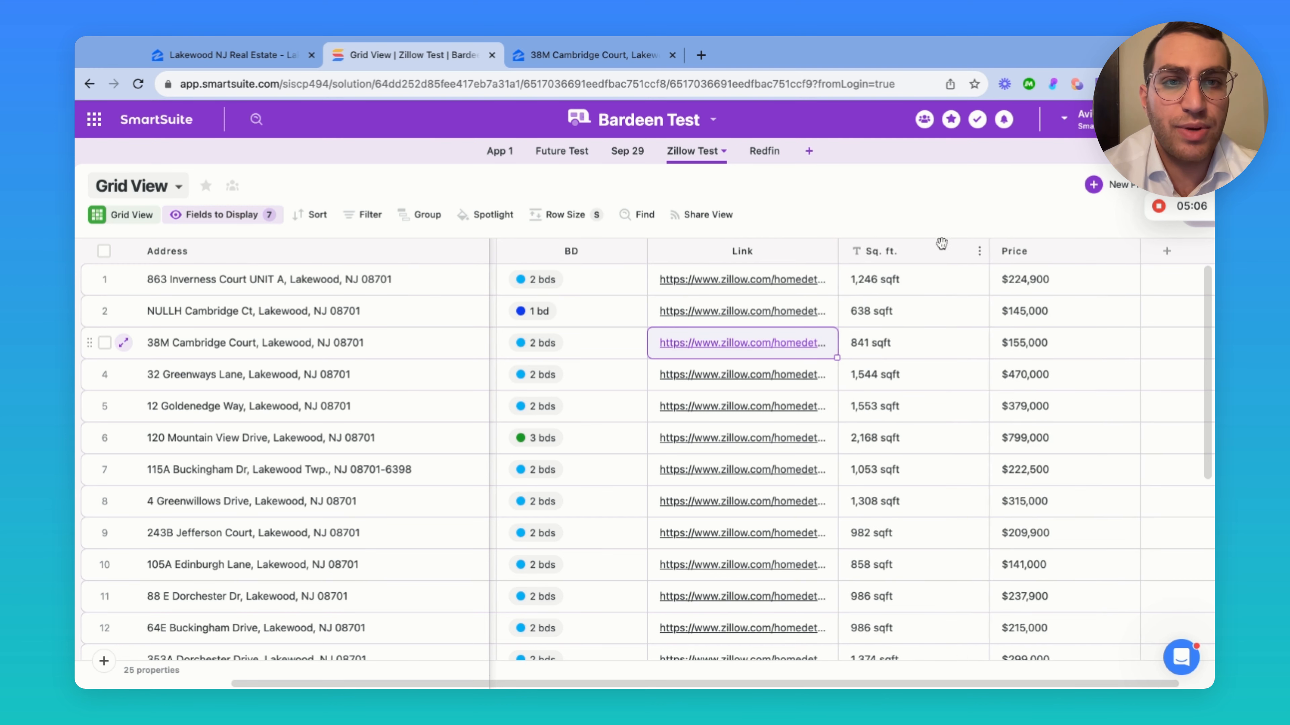
pyautogui.scroll(-1, 916, 342)
pyautogui.scroll(-5, 917, 342)
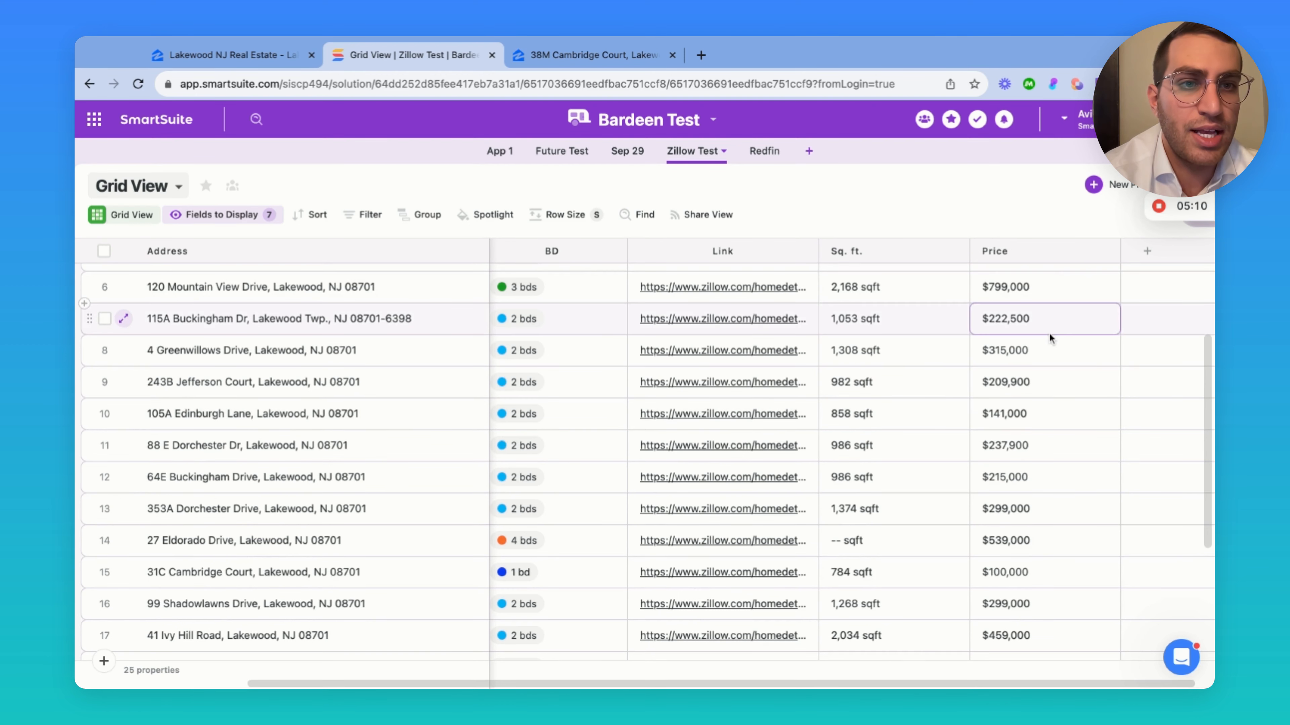
pyautogui.scroll(5, 1049, 333)
pyautogui.click(1030, 281)
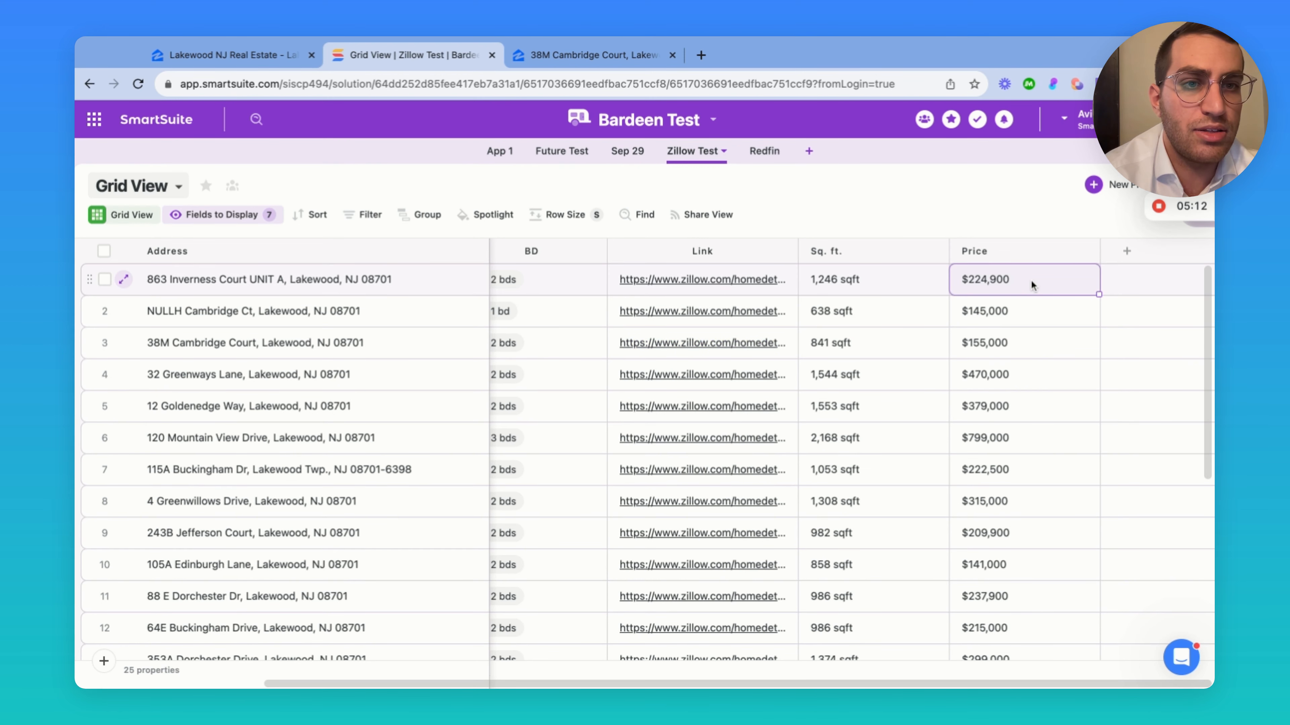
pyautogui.click(1031, 280)
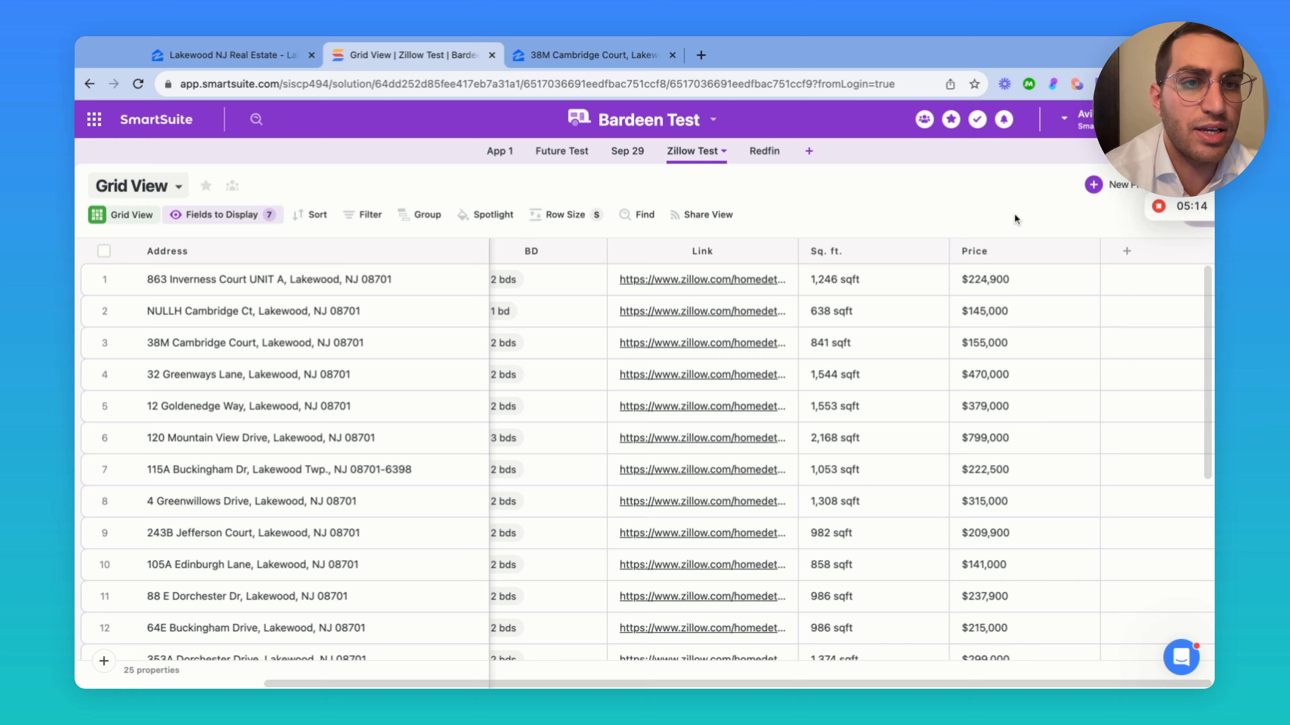
pyautogui.scroll(-5, 1031, 291)
pyautogui.scroll(-9, 1032, 291)
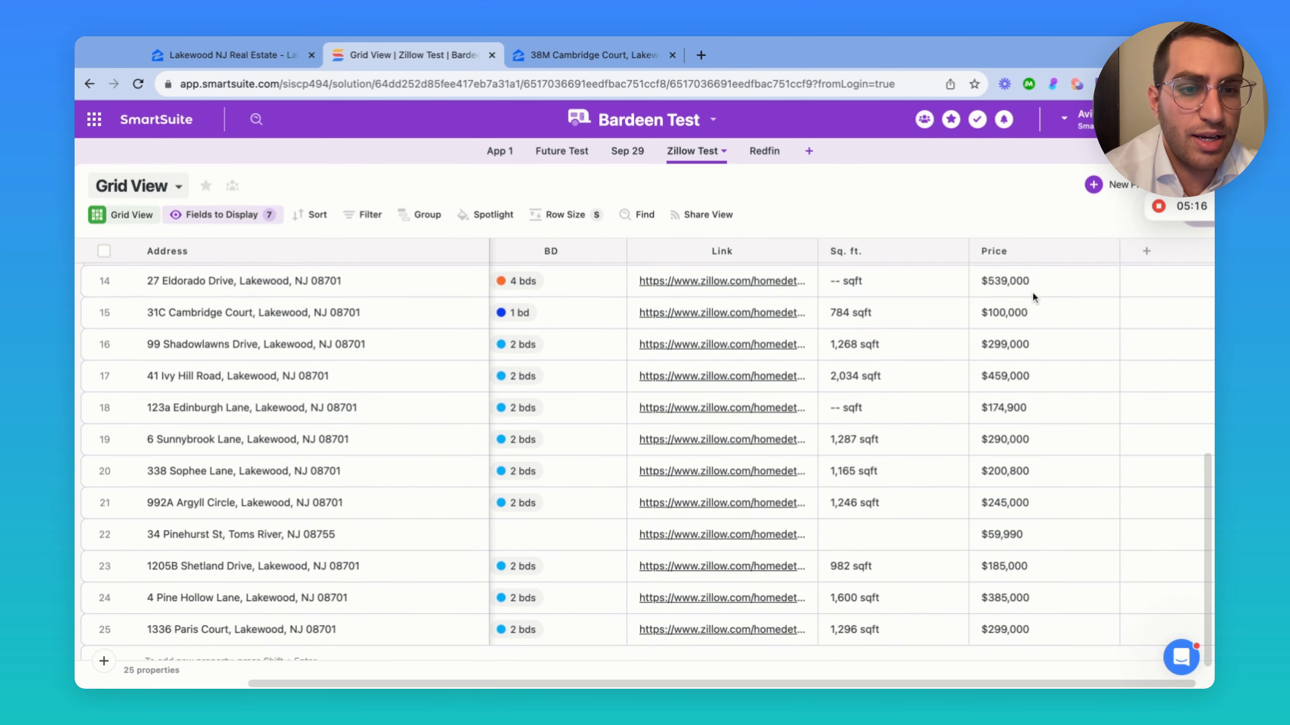
pyautogui.scroll(14, 1031, 291)
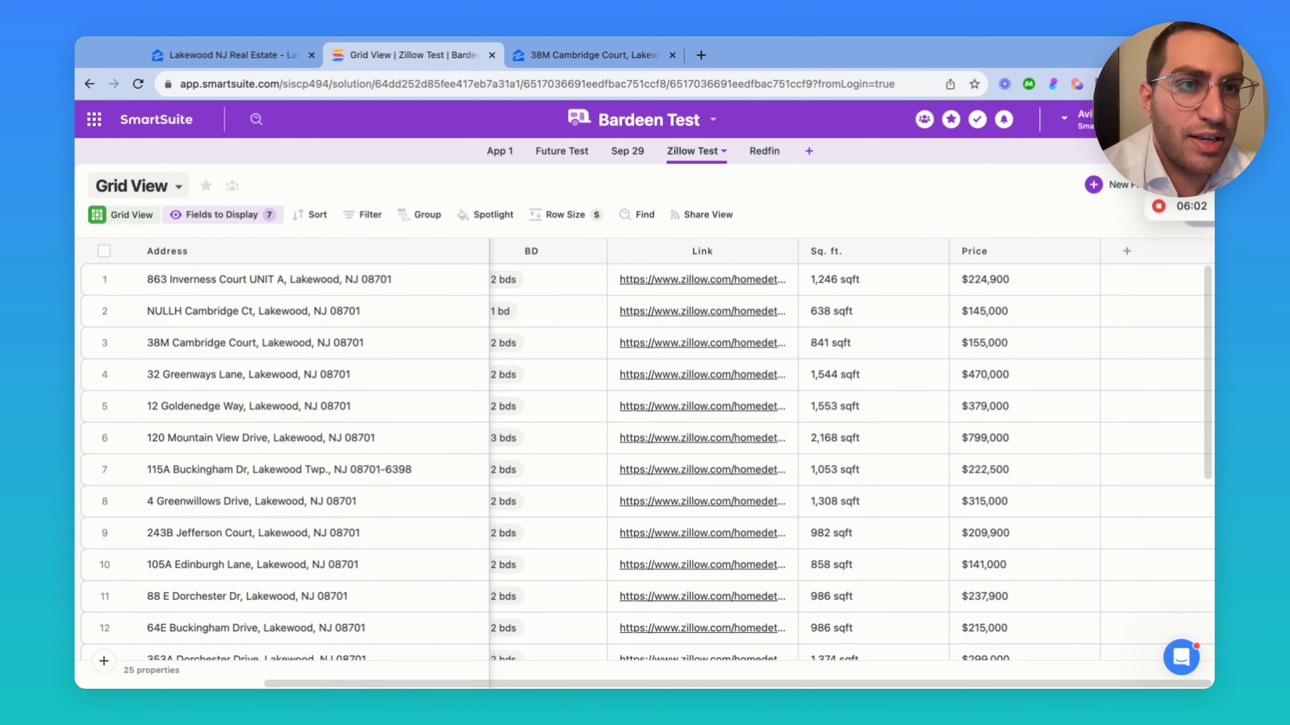
# Create a new Bardeen playbook, filter Get actions to SmartSuite, and show apps to connect
pyautogui.click(1076, 84)
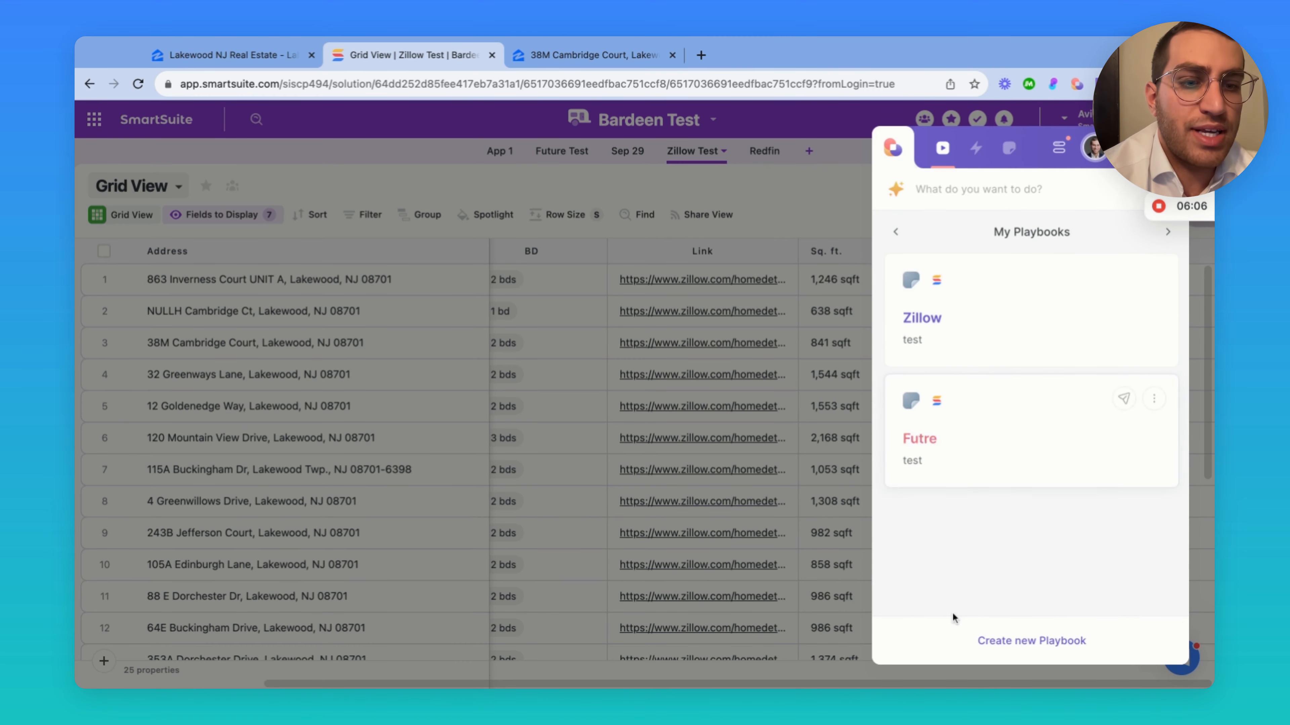
pyautogui.click(984, 641)
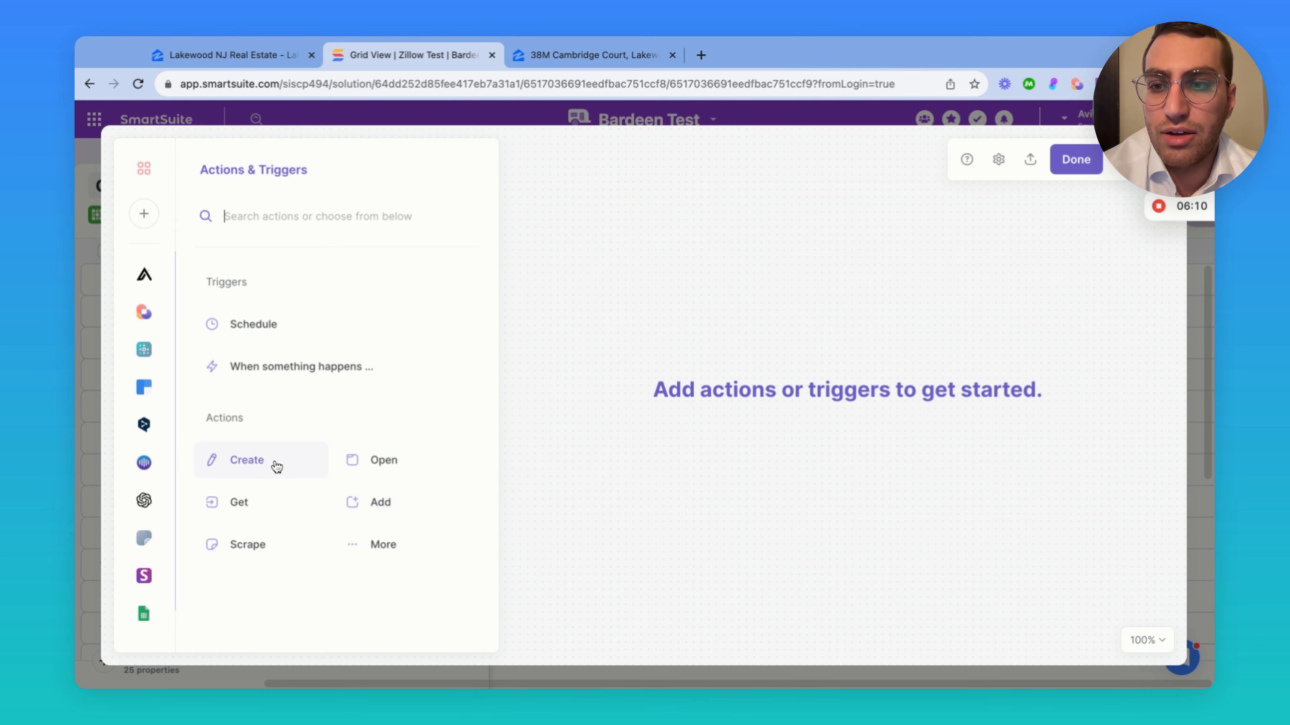
pyautogui.click(263, 509)
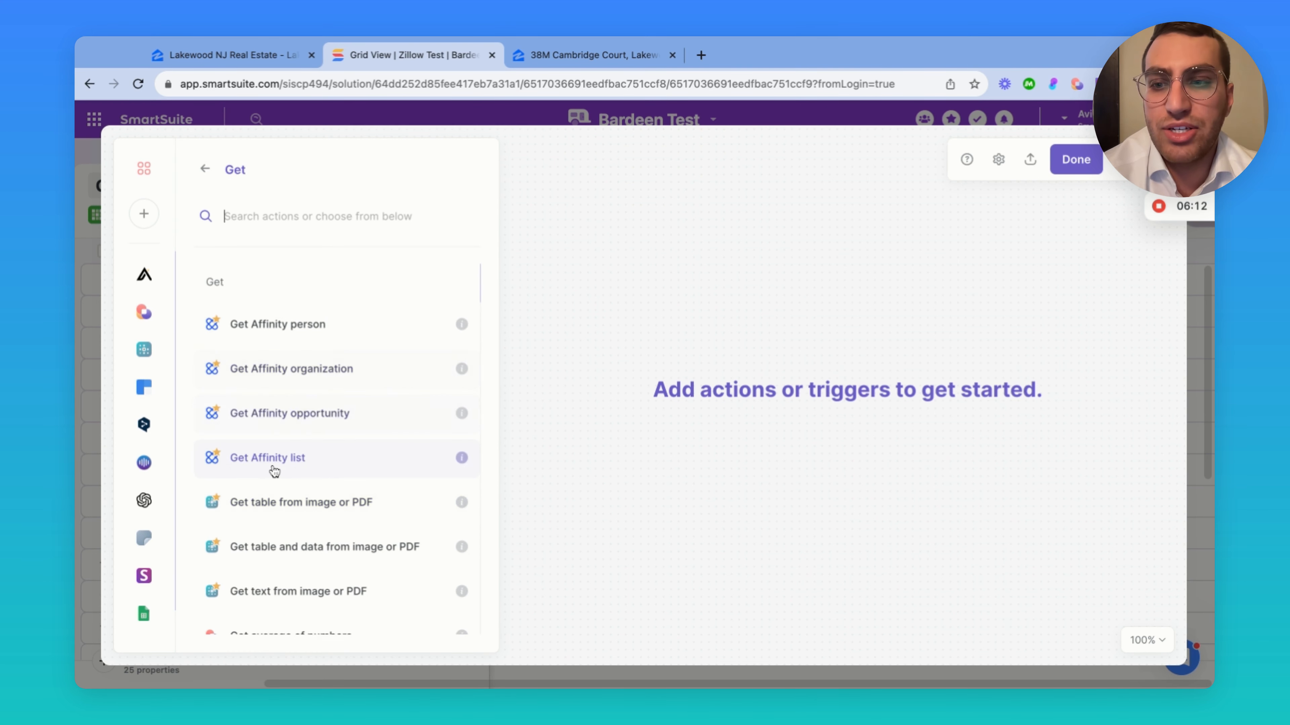
pyautogui.scroll(-1, 146, 614)
pyautogui.click(144, 623)
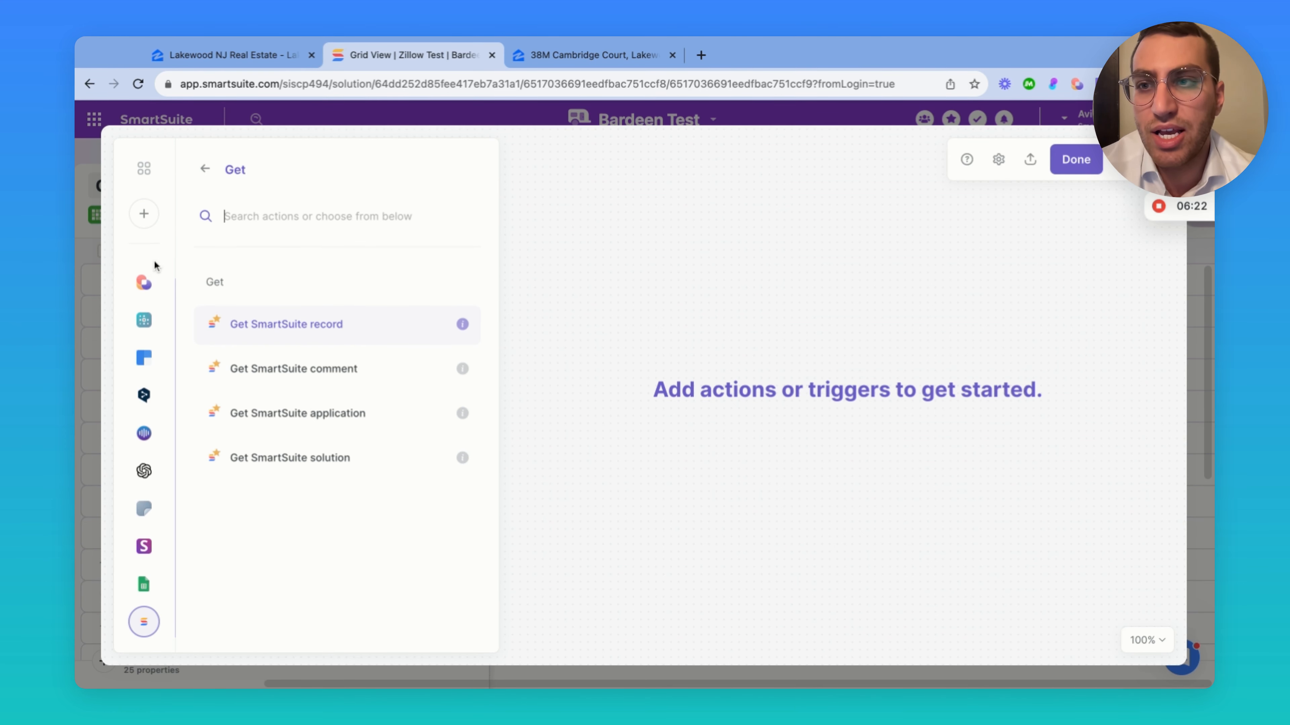
pyautogui.click(144, 214)
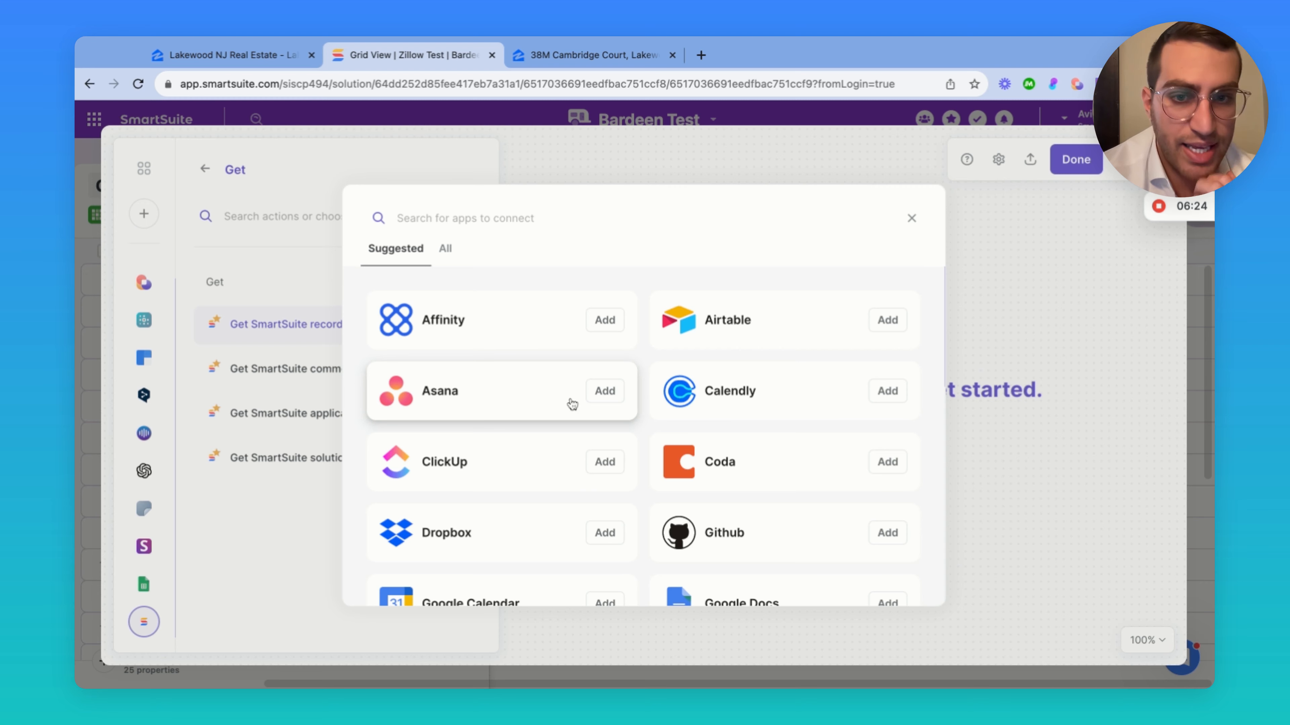
# Browse the Suggested apps in the app-connection picker
pyautogui.scroll(-12, 570, 405)
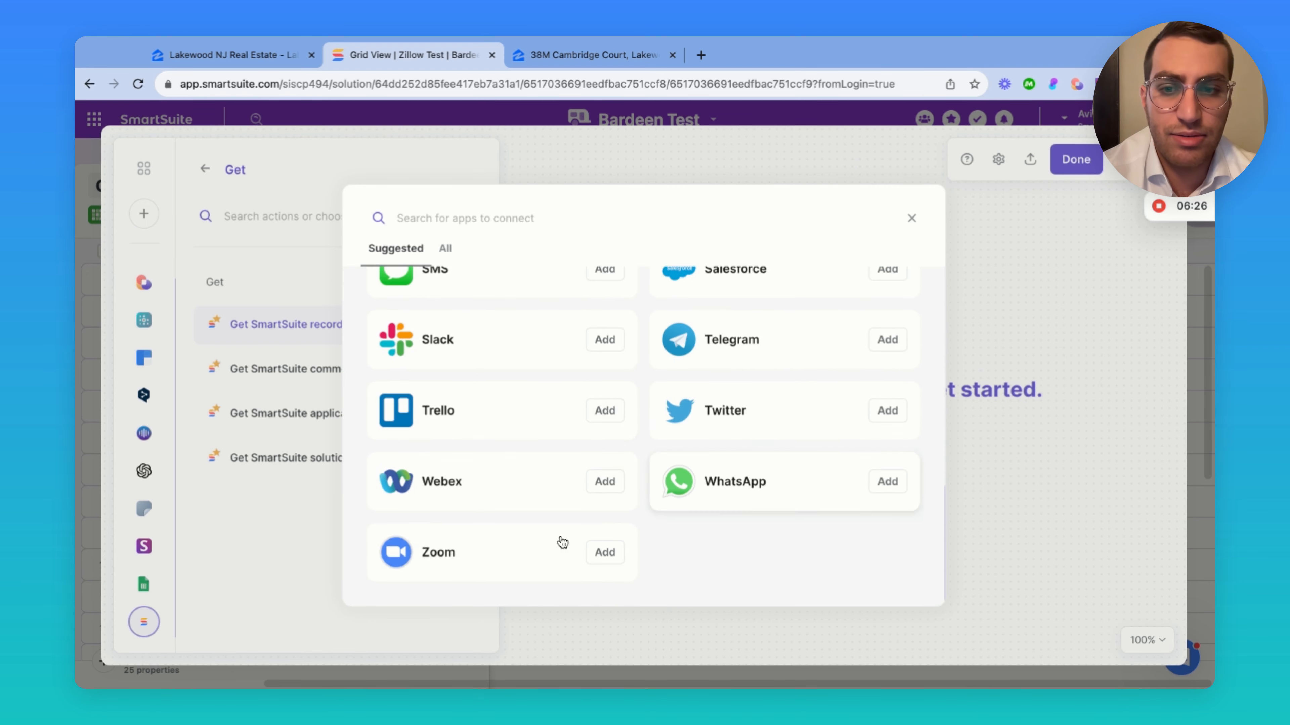
pyautogui.scroll(2, 527, 496)
pyautogui.scroll(-2, 527, 495)
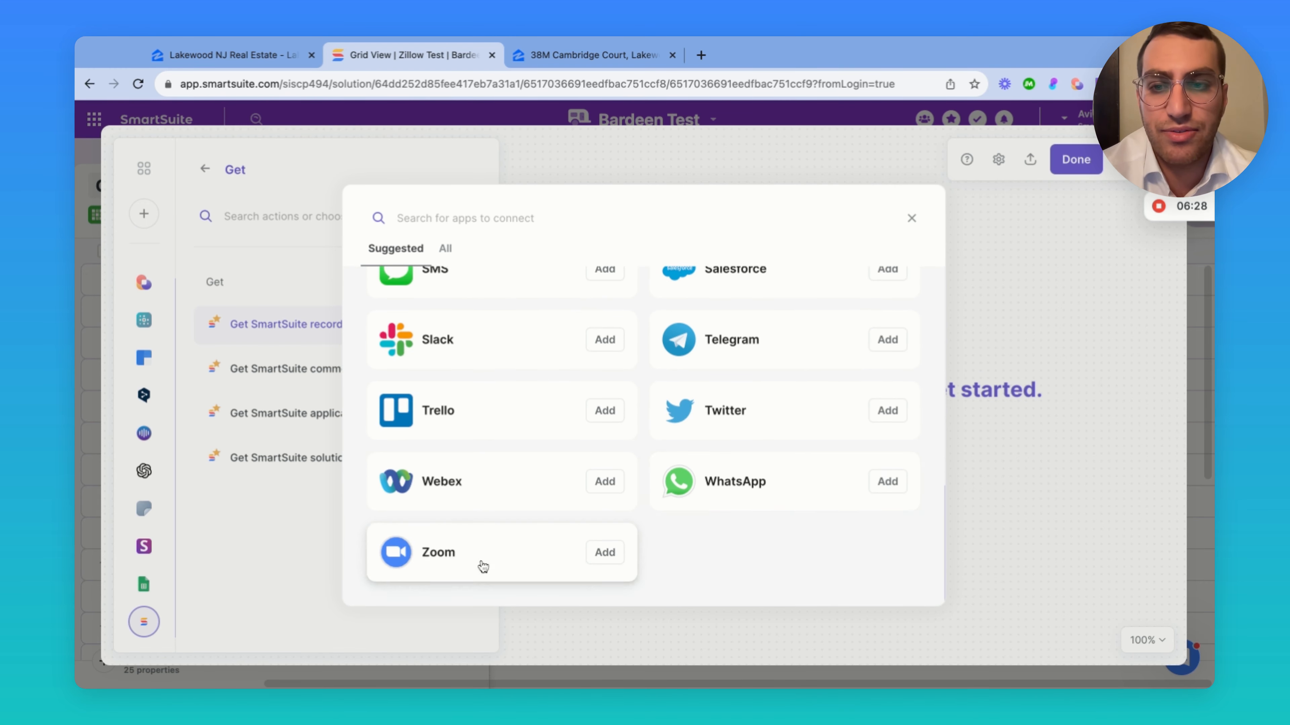
pyautogui.scroll(3, 714, 392)
pyautogui.scroll(2, 495, 437)
pyautogui.scroll(2, 675, 447)
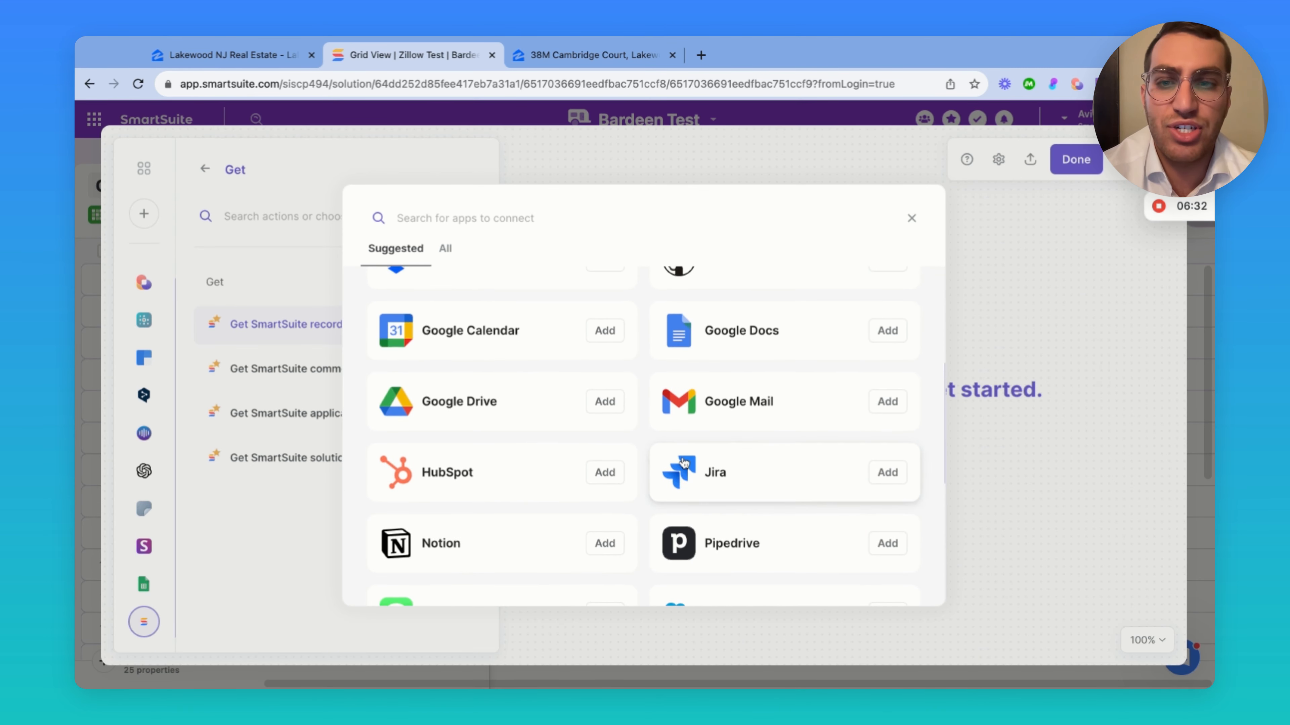
pyautogui.scroll(2, 495, 423)
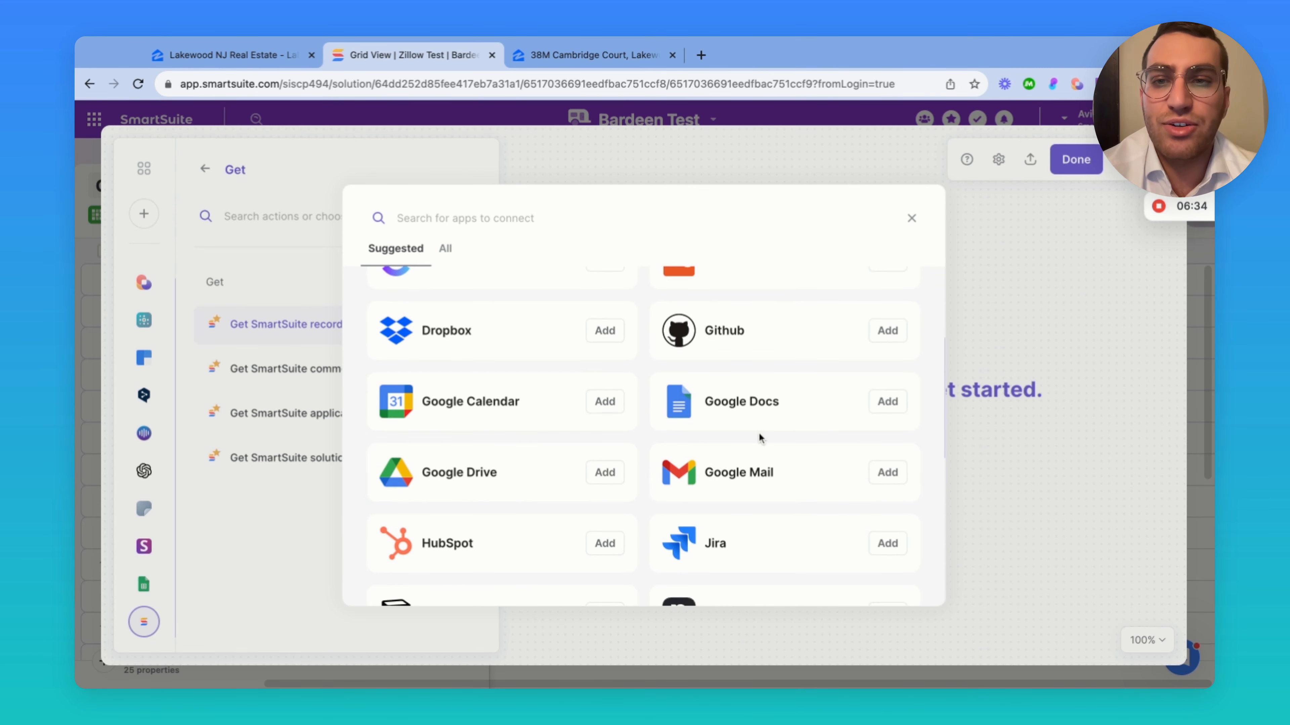
pyautogui.scroll(4, 509, 401)
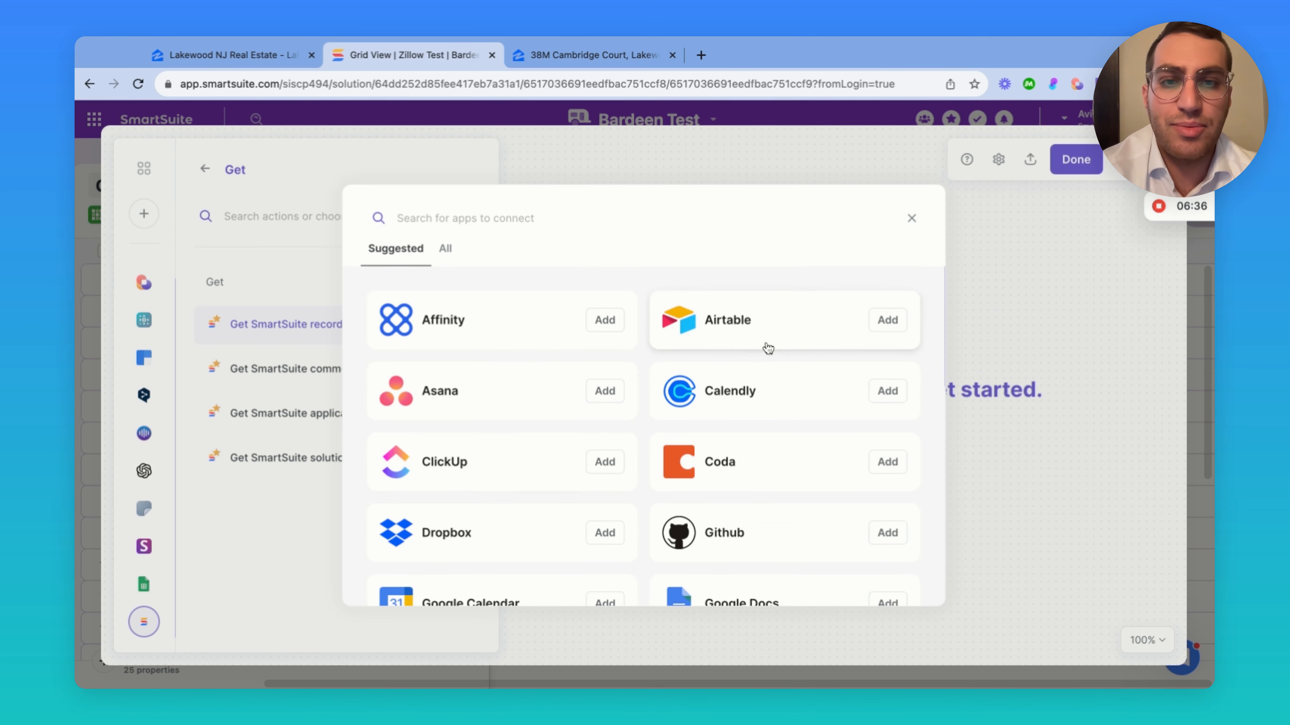
pyautogui.scroll(-10, 526, 360)
pyautogui.scroll(10, 530, 358)
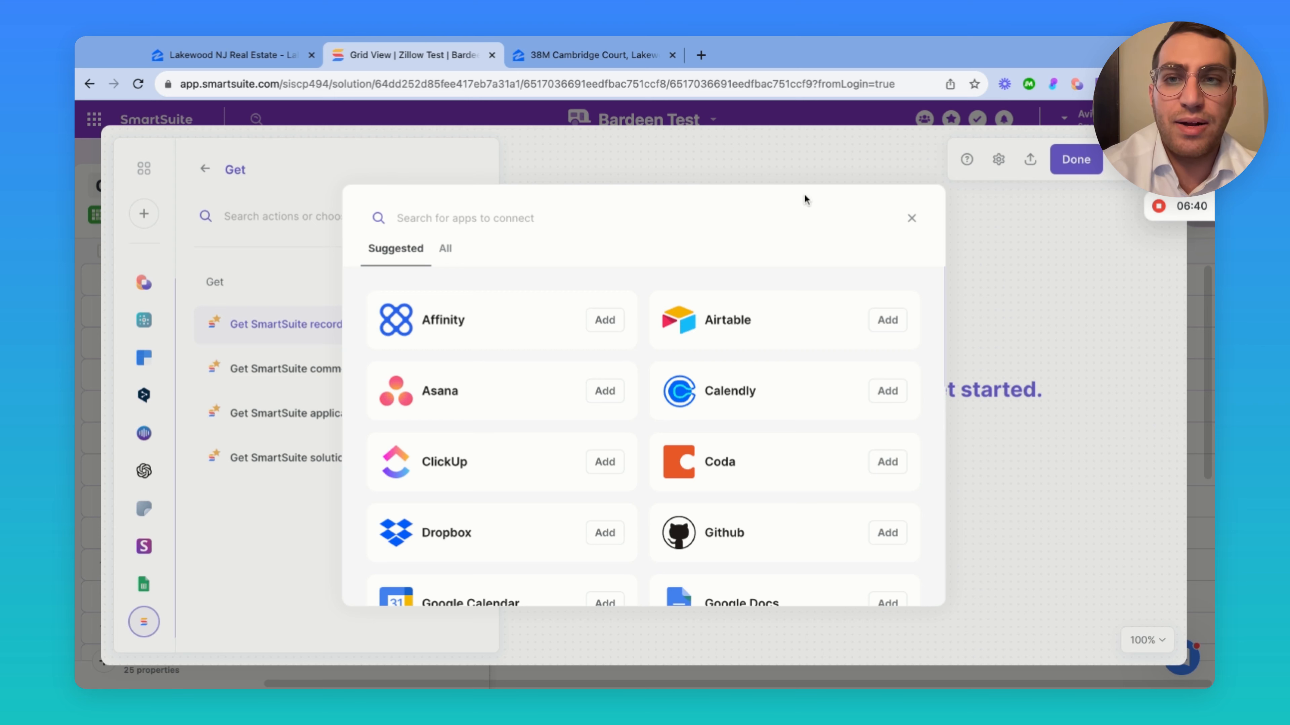
# Review All apps, with Google Sheets and SmartSuite already connected, then close the picker
pyautogui.click(446, 248)
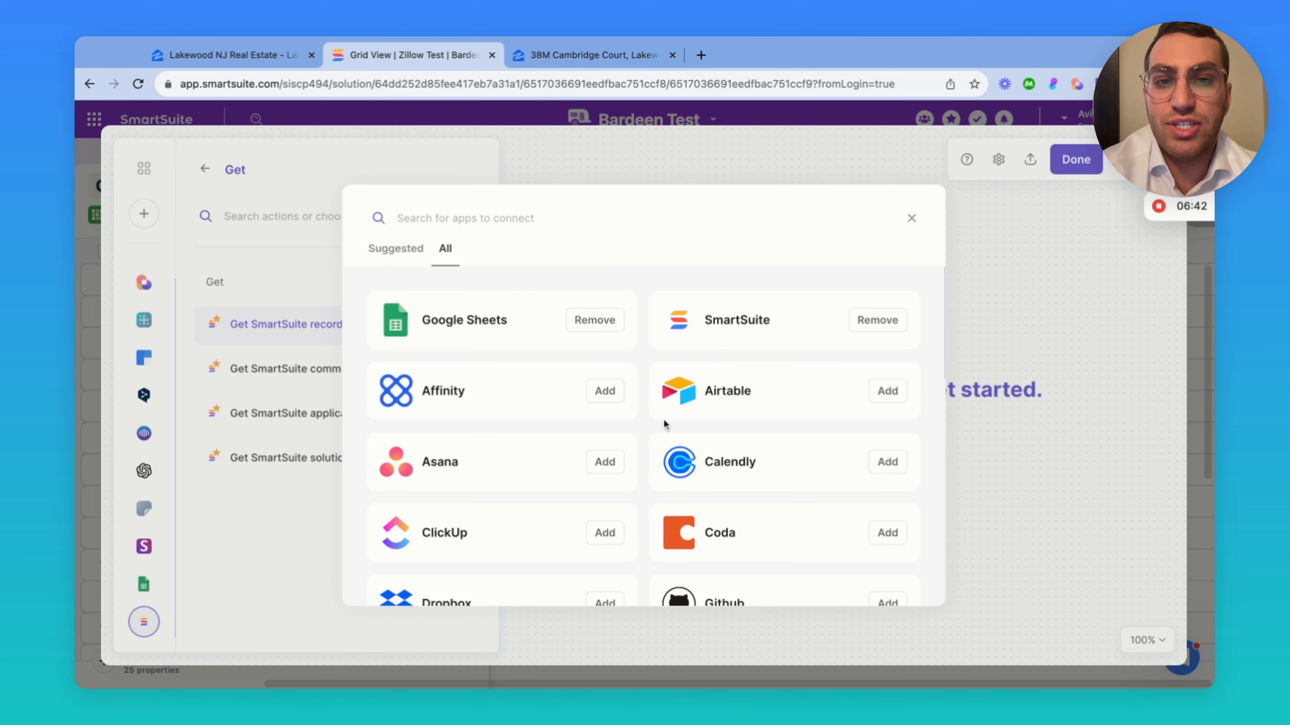
pyautogui.scroll(-5, 665, 425)
pyautogui.scroll(-5, 665, 425)
pyautogui.scroll(10, 670, 416)
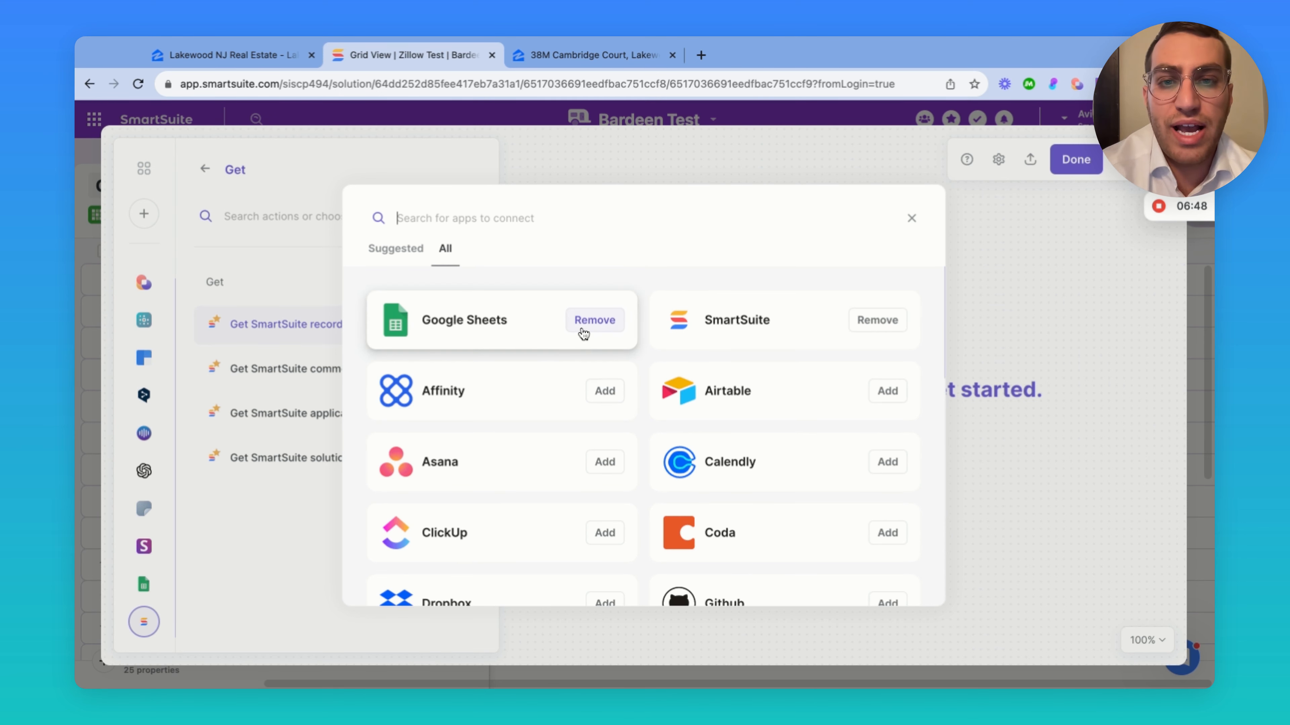
pyautogui.click(911, 218)
pyautogui.click(206, 169)
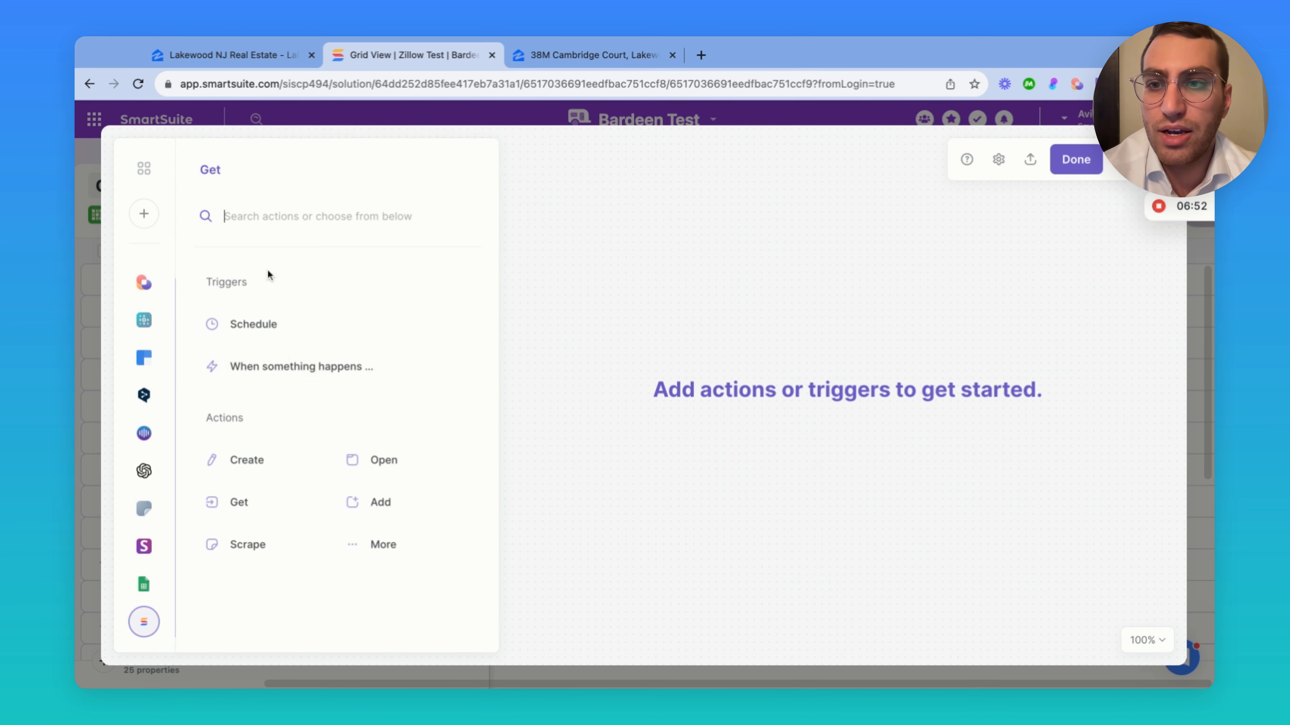
pyautogui.click(377, 550)
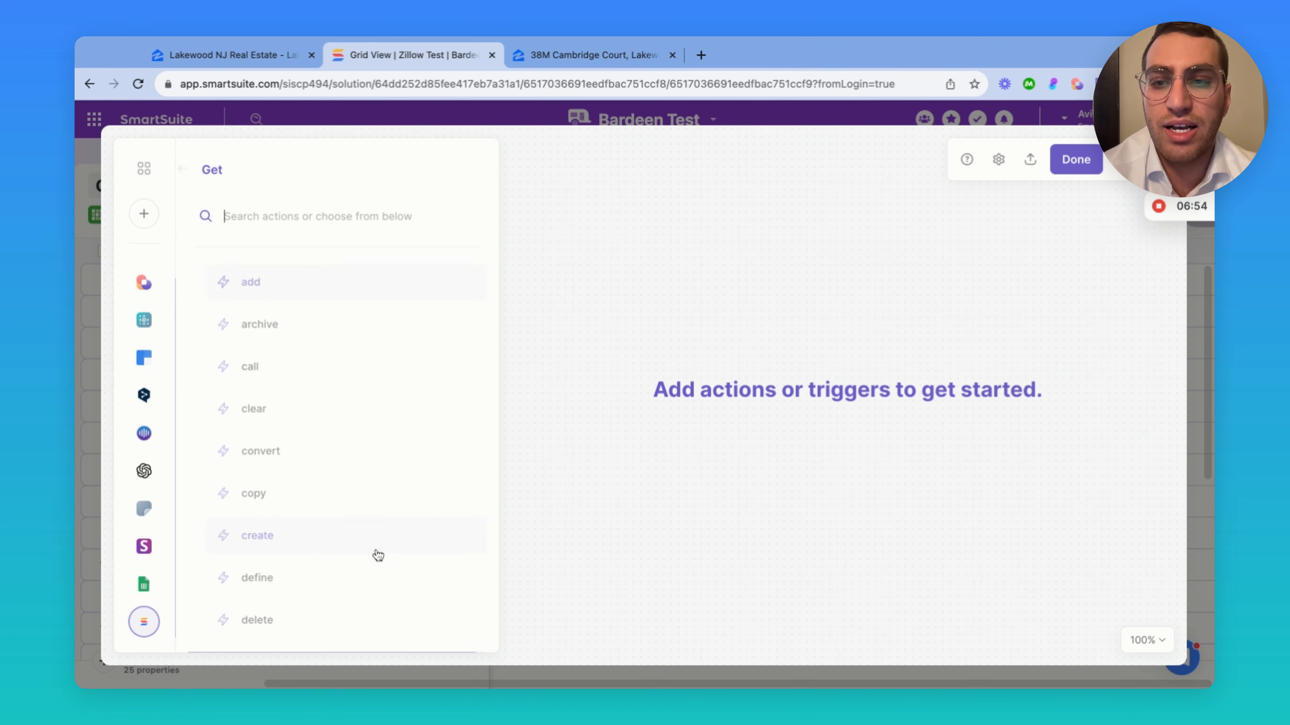
pyautogui.scroll(-2, 318, 320)
pyautogui.scroll(2, 318, 320)
pyautogui.scroll(-6, 327, 385)
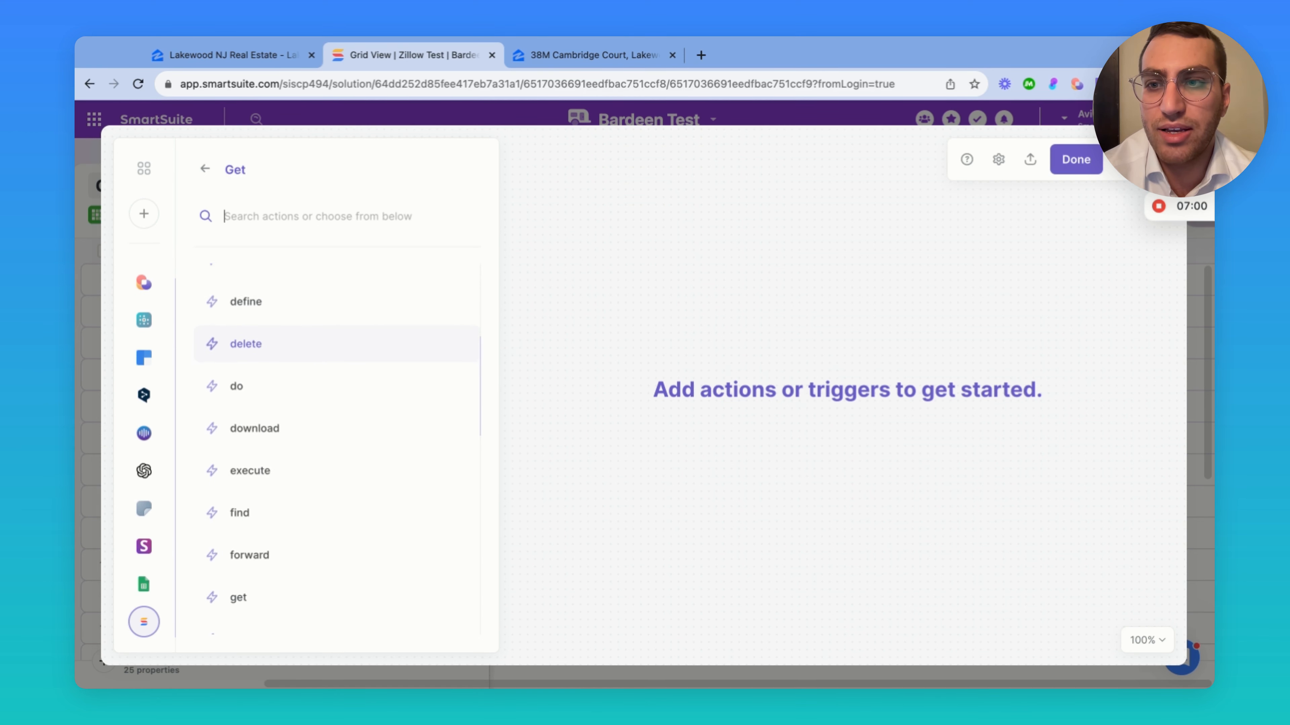
pyautogui.scroll(-10, 327, 360)
pyautogui.scroll(15, 327, 360)
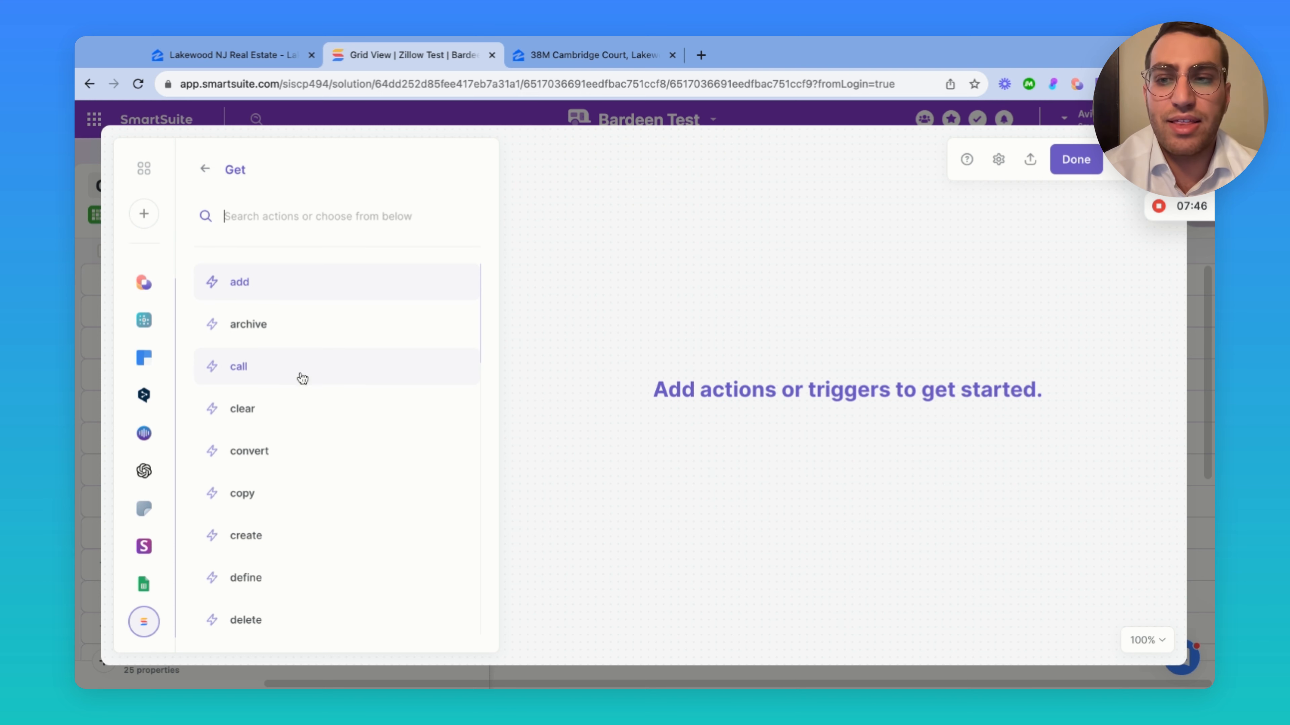
pyautogui.click(204, 169)
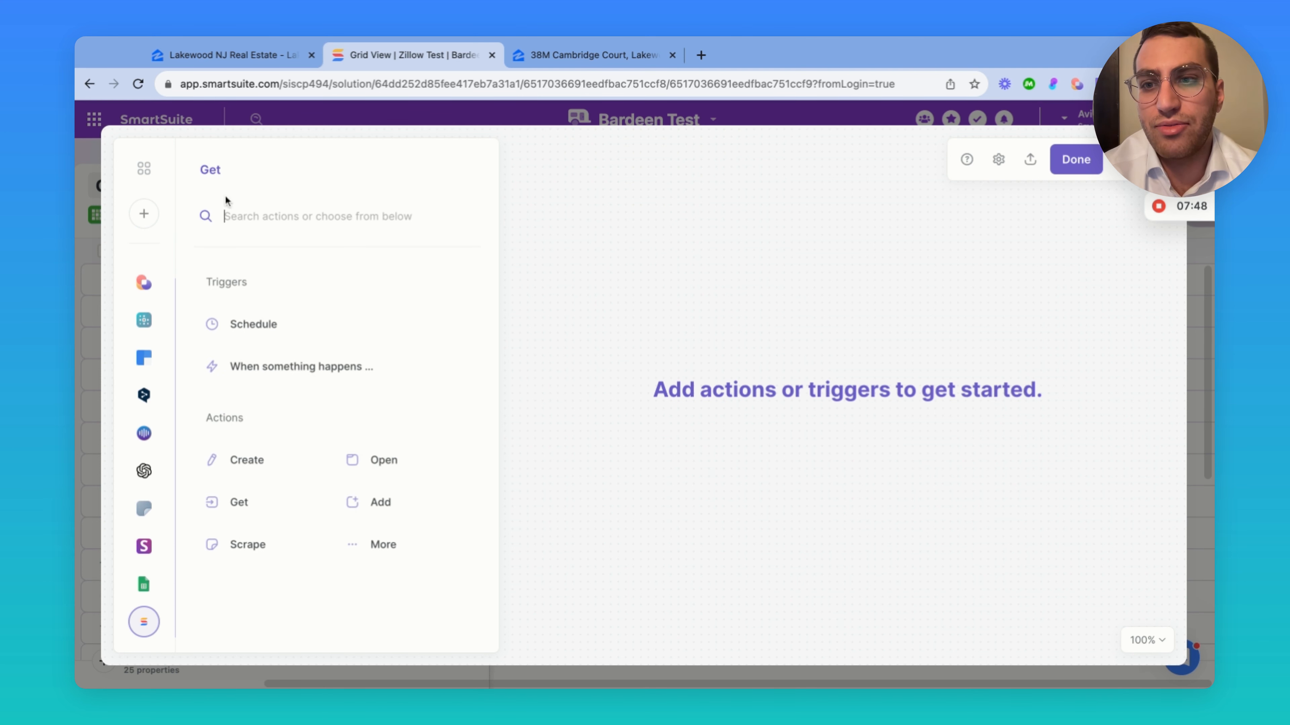